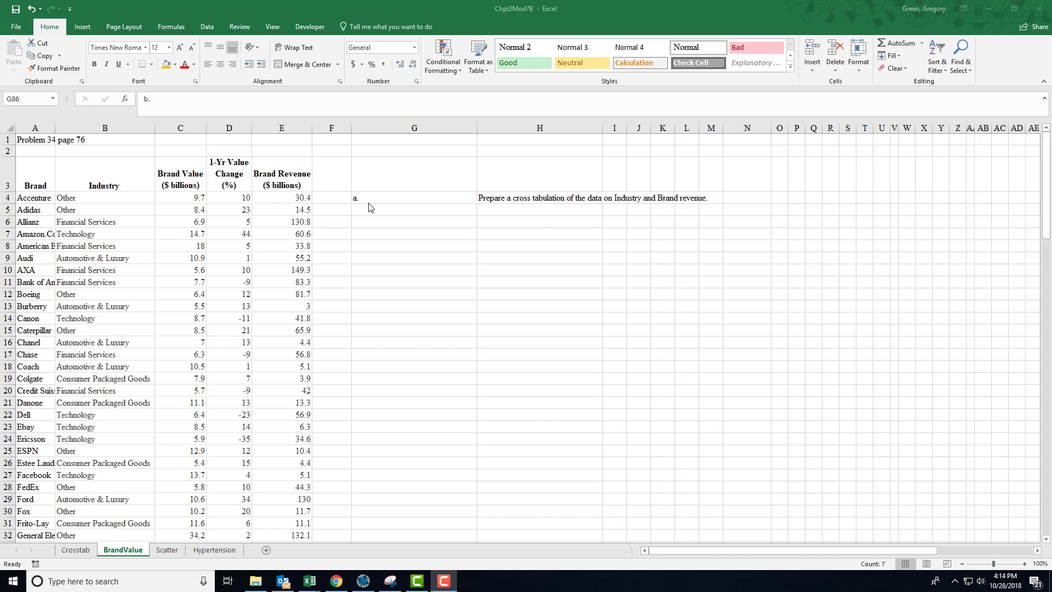
- Create a PivotTable from the brand data in A3:E85, placed on the existing worksheet at cell G5
{"action": "left_click", "coordinate": [512, 202]}
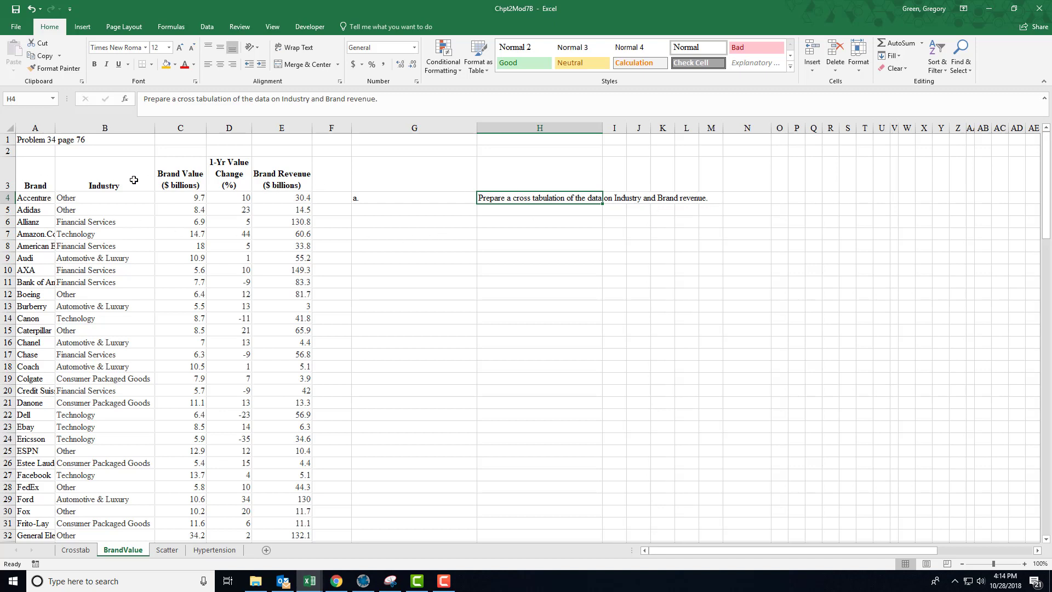
{"action": "left_click", "coordinate": [39, 179]}
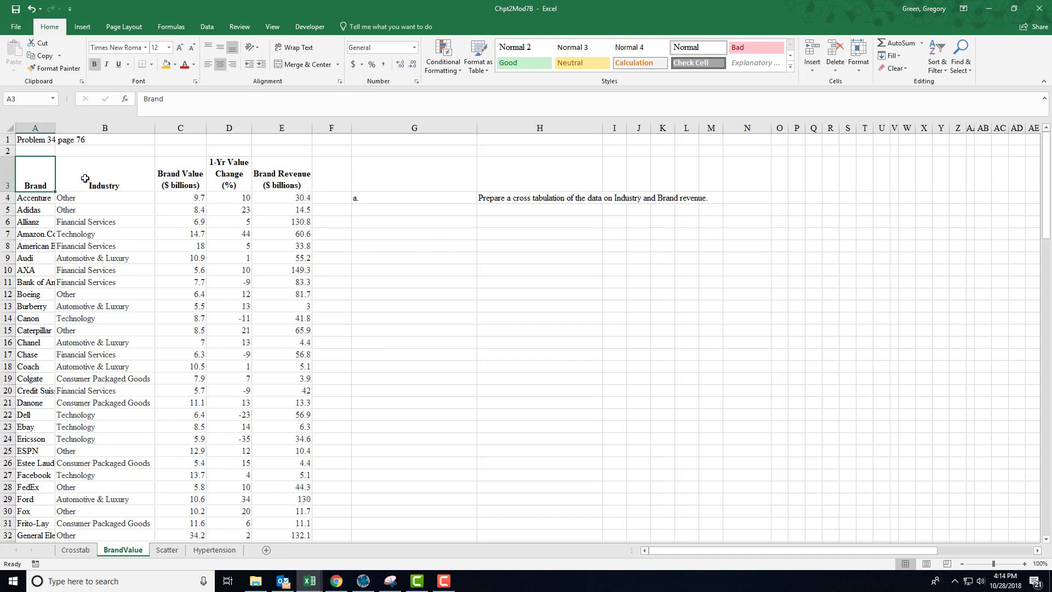
{"action": "key", "text": "ctrl+shift+Right"}
{"action": "key", "text": "ctrl+shift+Down"}
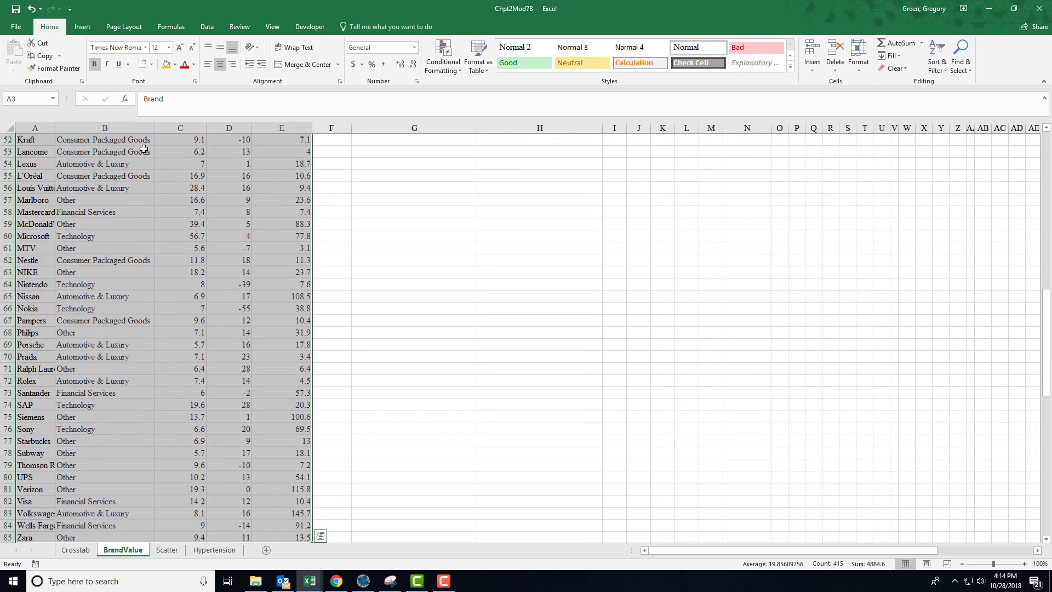
{"action": "scroll", "coordinate": [376, 416], "scroll_direction": "up", "scroll_amount": 17}
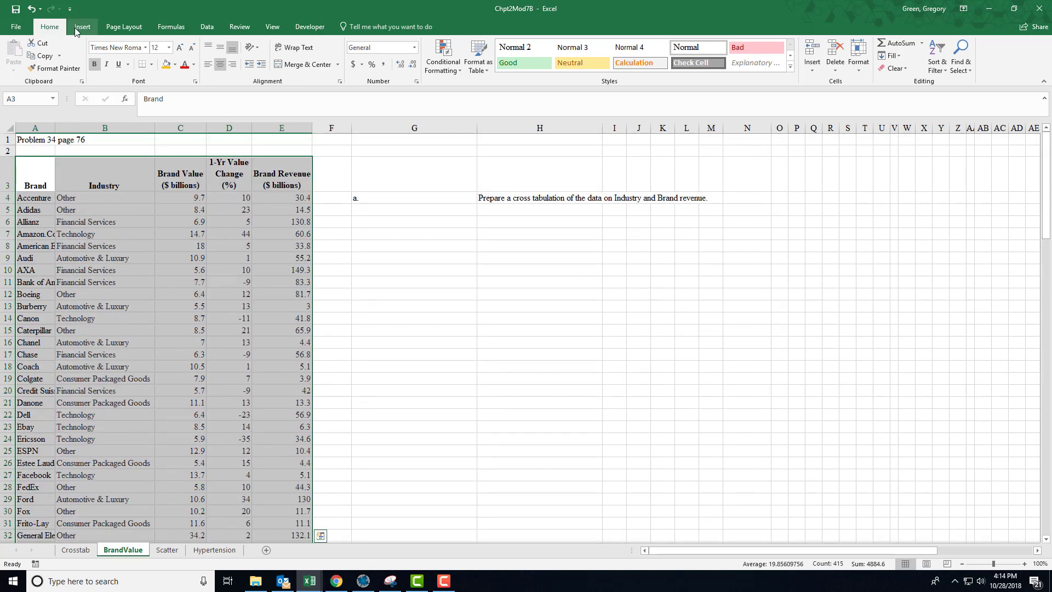
{"action": "left_click", "coordinate": [82, 26]}
{"action": "left_click", "coordinate": [18, 55]}
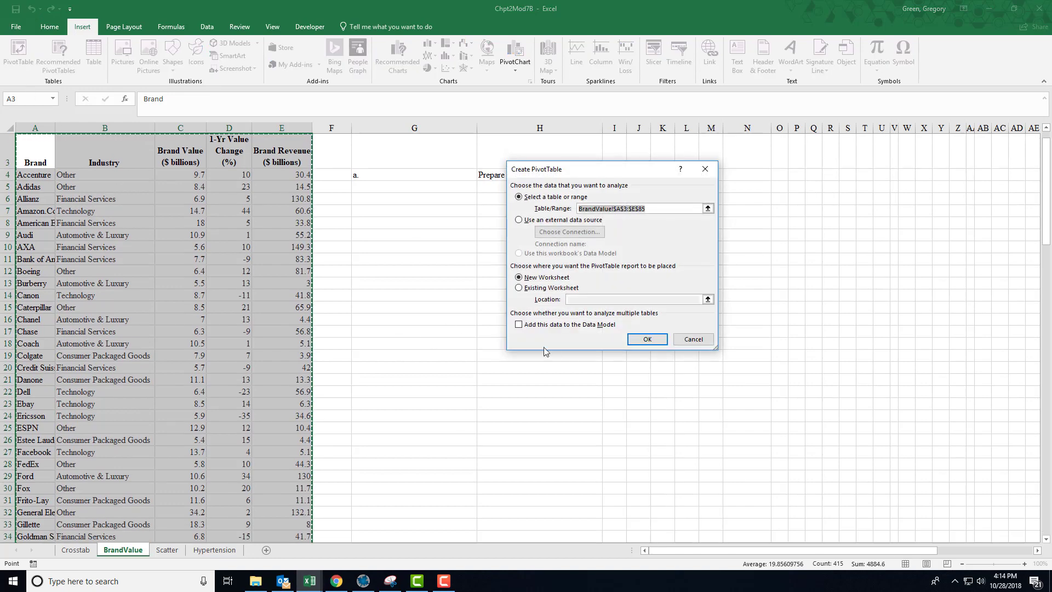
{"action": "left_click", "coordinate": [529, 288]}
{"action": "left_click", "coordinate": [399, 188]}
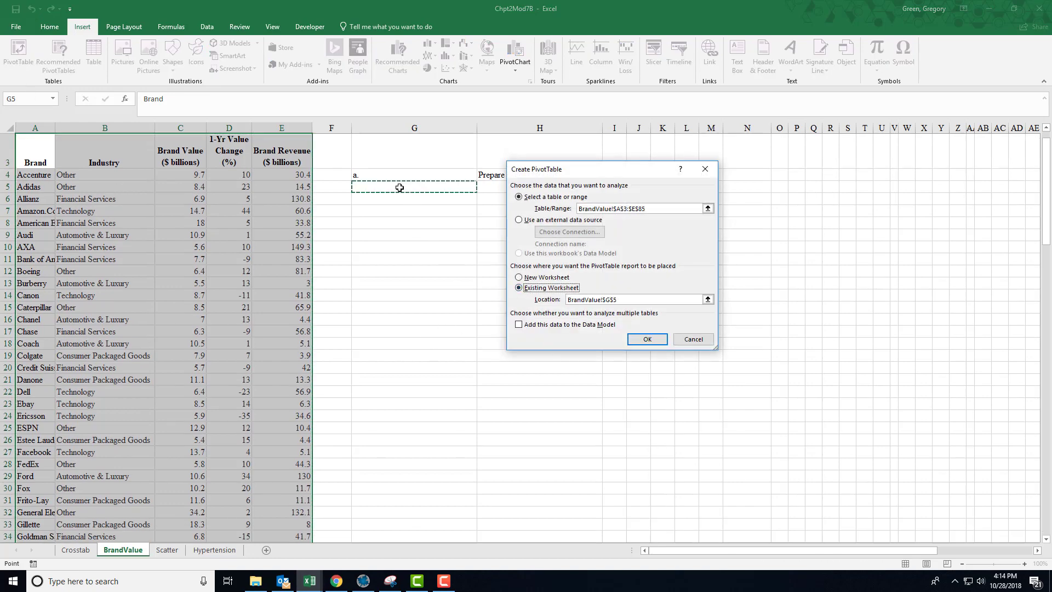
{"action": "left_click", "coordinate": [637, 339]}
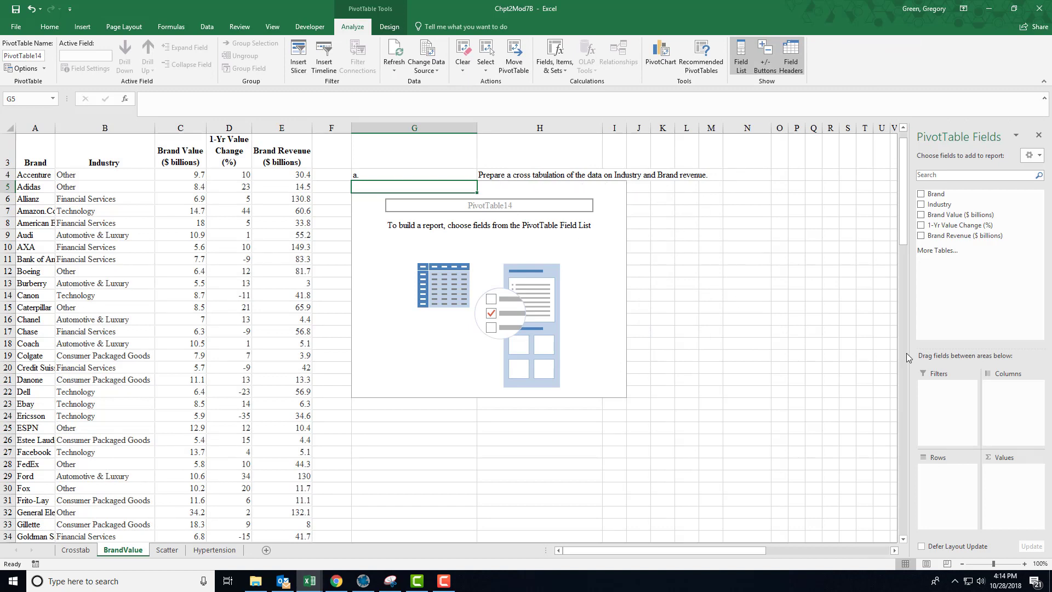
- Set Industry as the PivotTable's row field and Brand Revenue ($ billions) as its column field
{"action": "left_click_drag", "start_coordinate": [938, 204], "coordinate": [955, 488]}
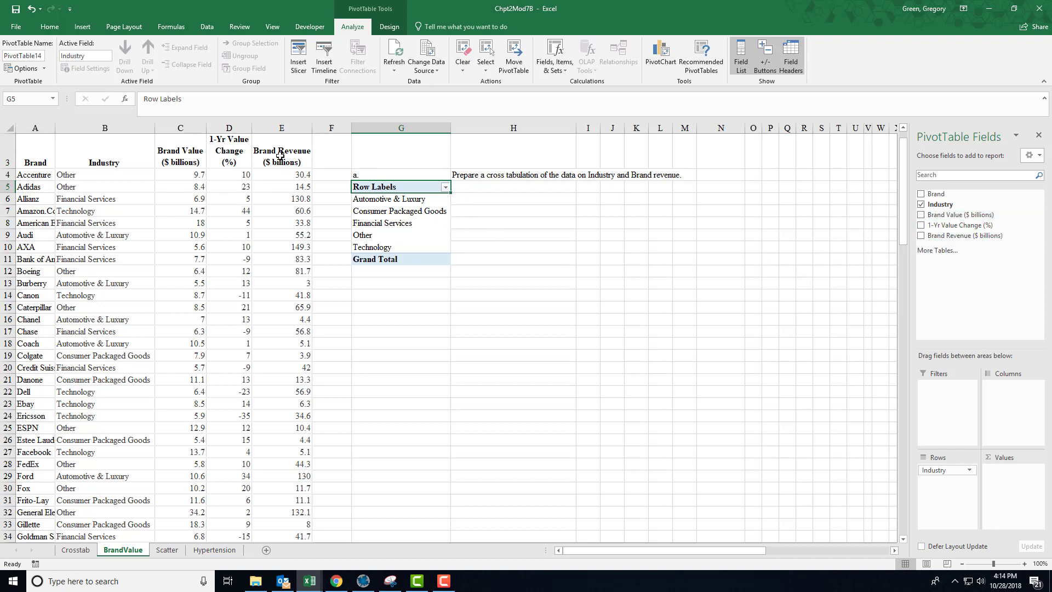
{"action": "left_click_drag", "start_coordinate": [941, 236], "coordinate": [1014, 418]}
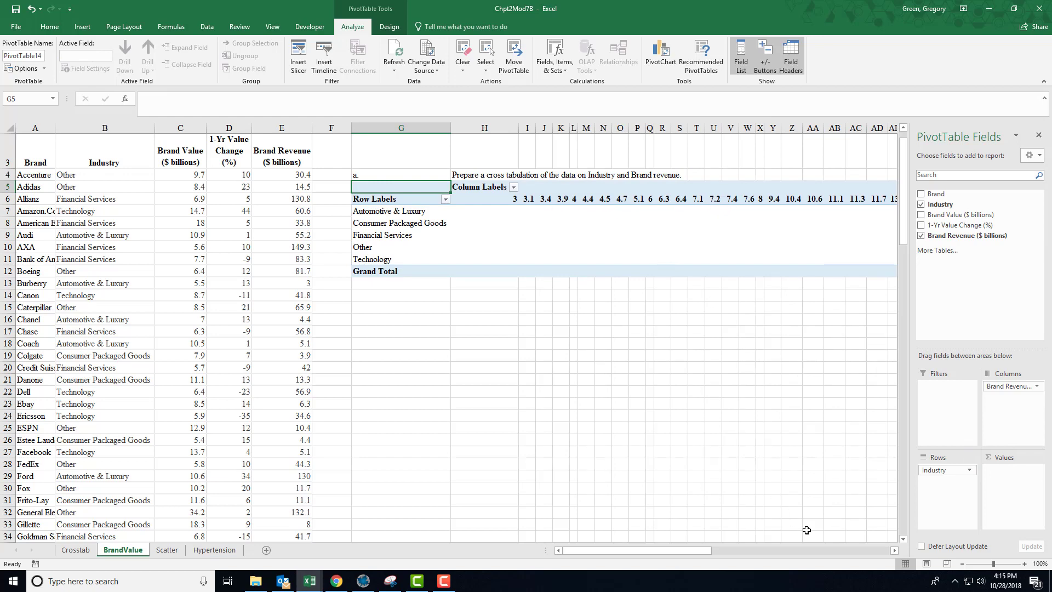
{"action": "left_click_drag", "start_coordinate": [854, 550], "coordinate": [597, 549]}
- Group the Brand Revenue column labels from 0 to 150 in intervals of 30
{"action": "right_click", "coordinate": [587, 195]}
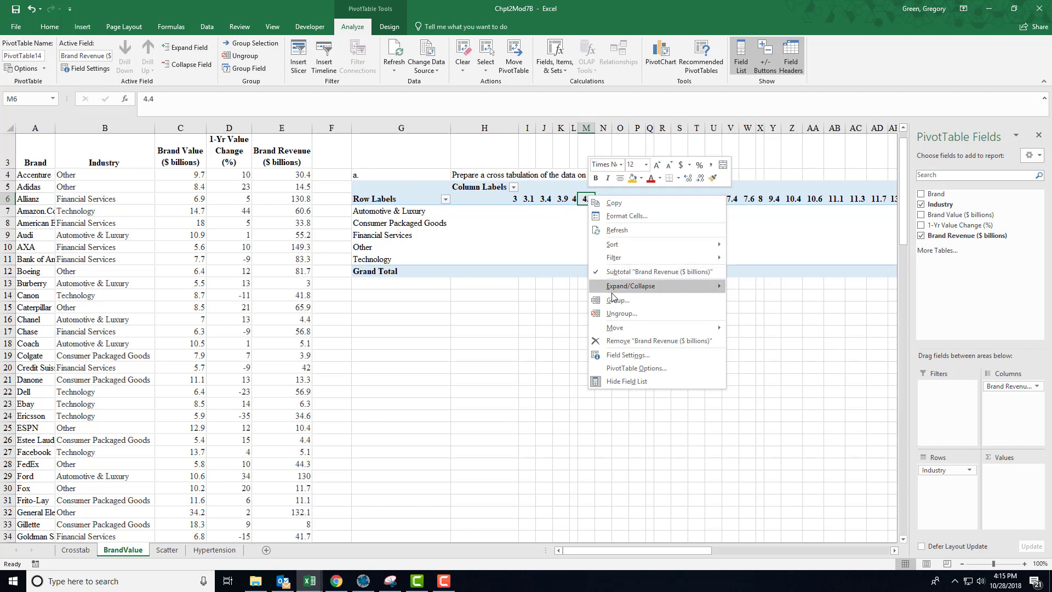
{"action": "left_click", "coordinate": [550, 243]}
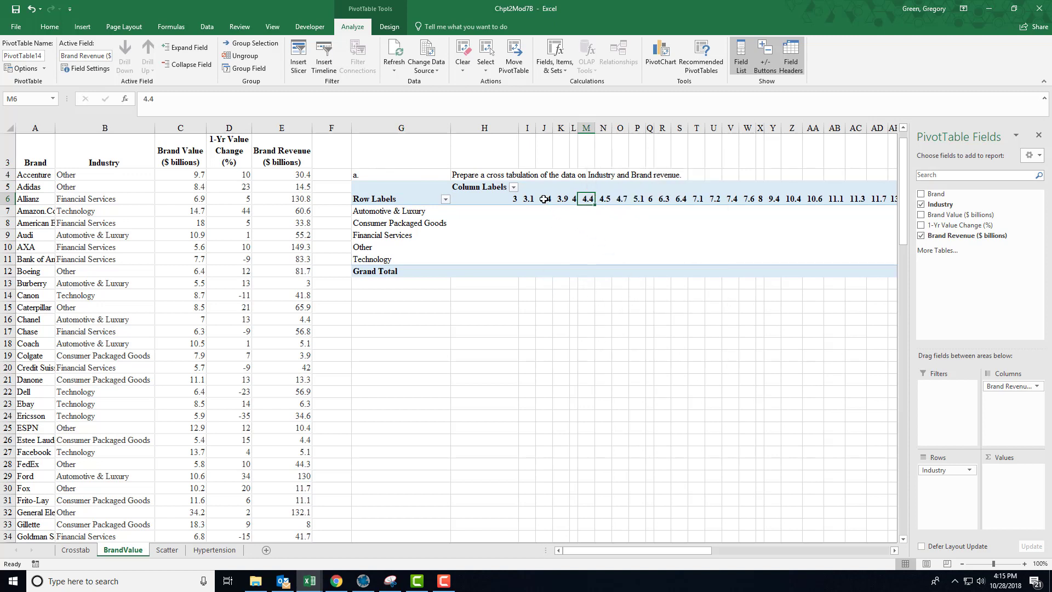
{"action": "left_click", "coordinate": [624, 193]}
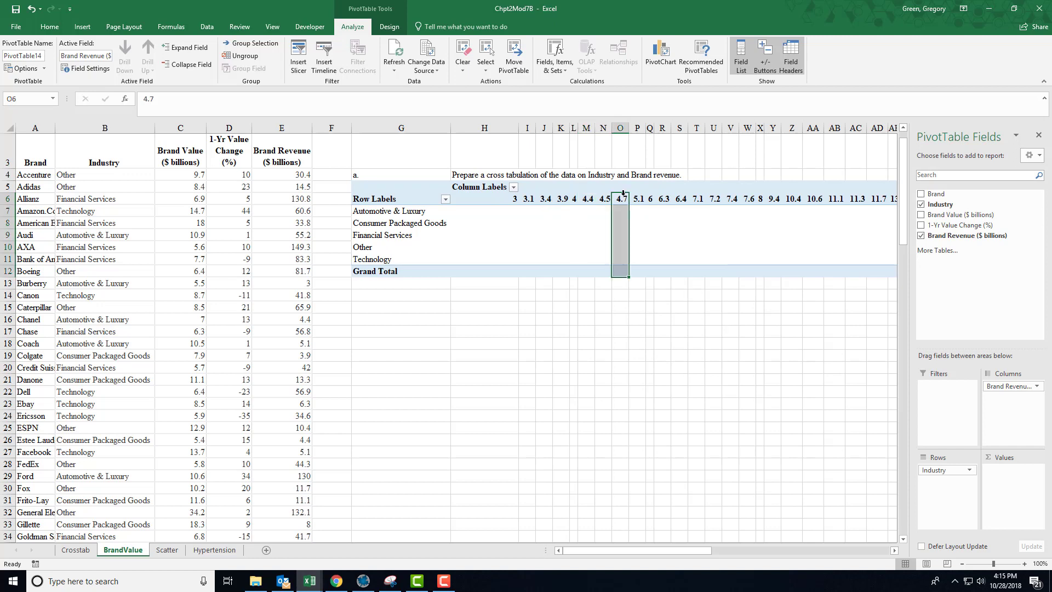
{"action": "right_click", "coordinate": [624, 192]}
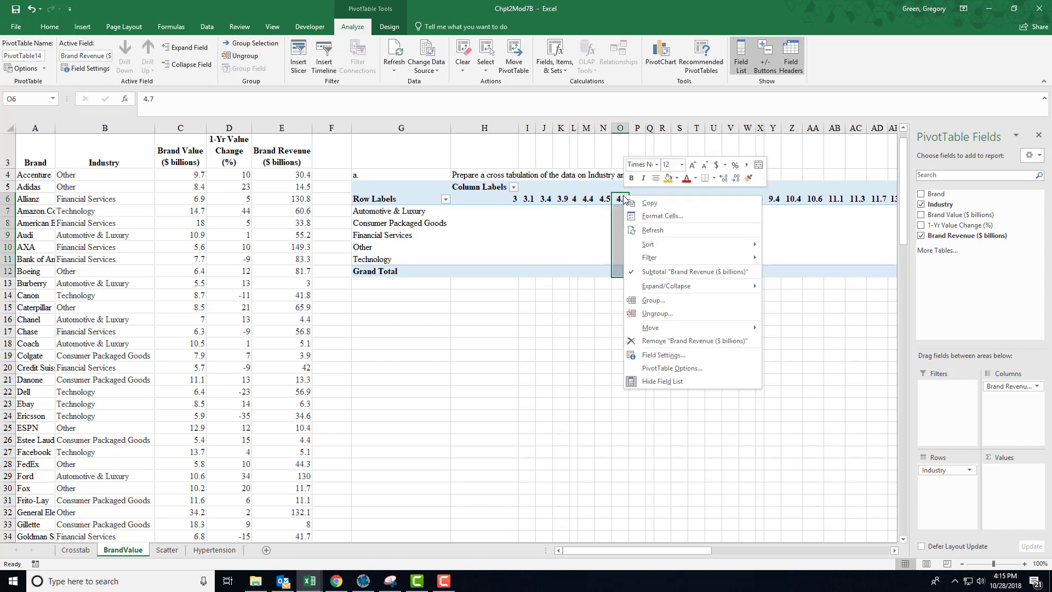
{"action": "left_click", "coordinate": [656, 299]}
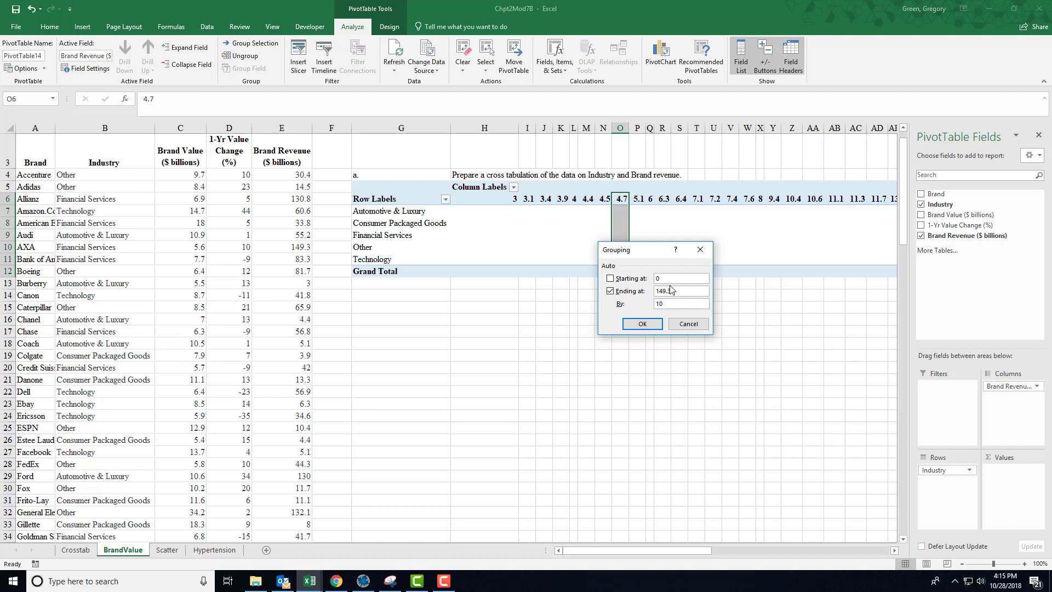
{"action": "left_click_drag", "start_coordinate": [682, 291], "coordinate": [645, 292]}
{"action": "type", "text": "150"}
{"action": "left_click_drag", "start_coordinate": [664, 304], "coordinate": [652, 305]}
{"action": "type", "text": "30"}
{"action": "left_click", "coordinate": [642, 324]}
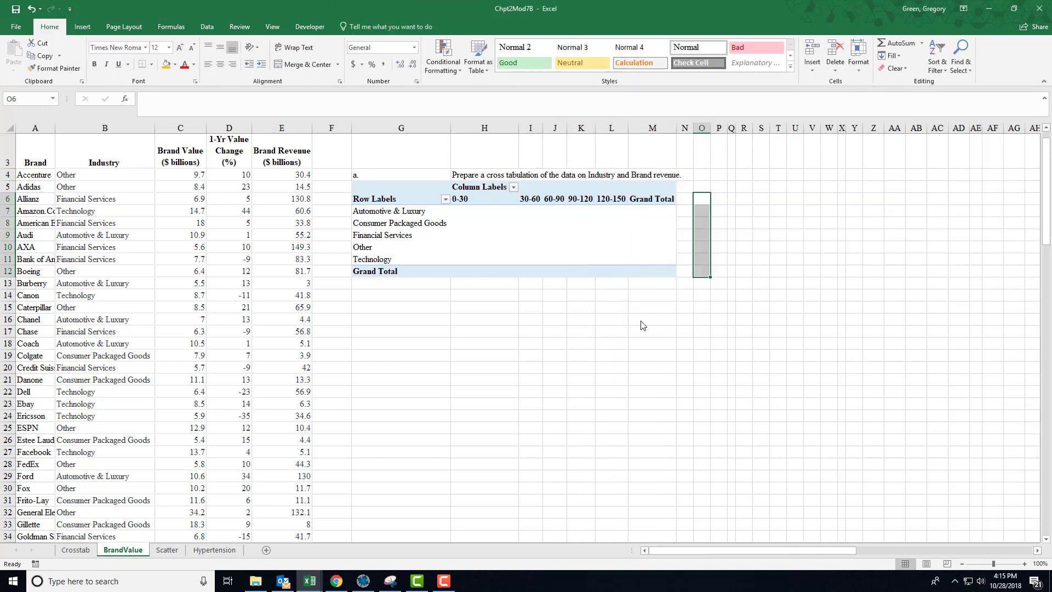
- Add Brand Revenue ($ billions) to the PivotTable's values as a count for each industry and revenue range
{"action": "left_click", "coordinate": [573, 235]}
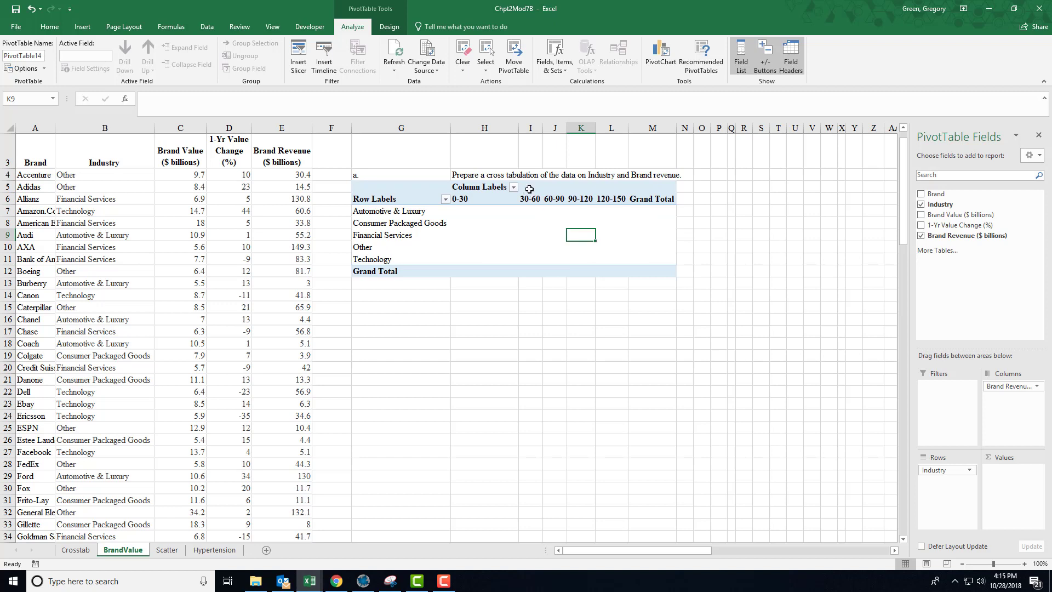
{"action": "left_click", "coordinate": [415, 213]}
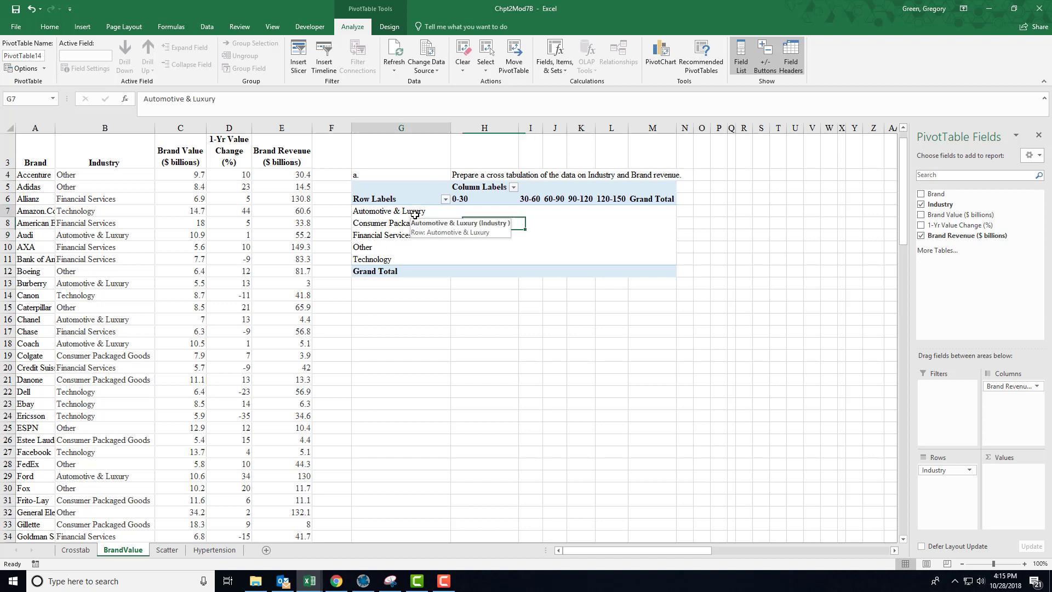
{"action": "left_click", "coordinate": [470, 214]}
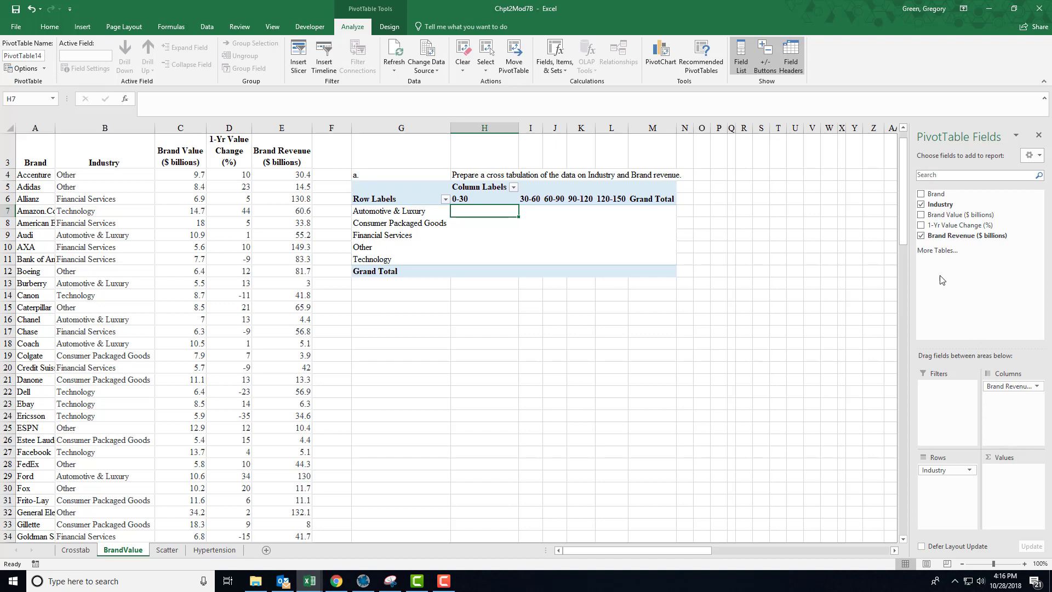
{"action": "left_click_drag", "start_coordinate": [941, 242], "coordinate": [1014, 486]}
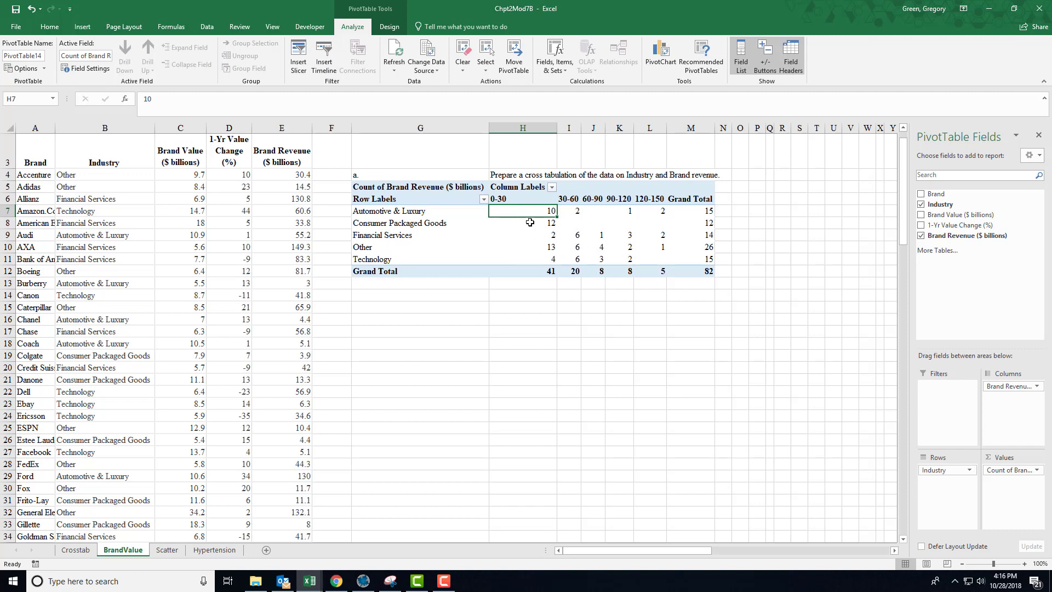
- Examine the crosstab counts for Automotive & Luxury in the 0-30 range and Other in the 30-60 range
{"action": "left_click", "coordinate": [428, 213]}
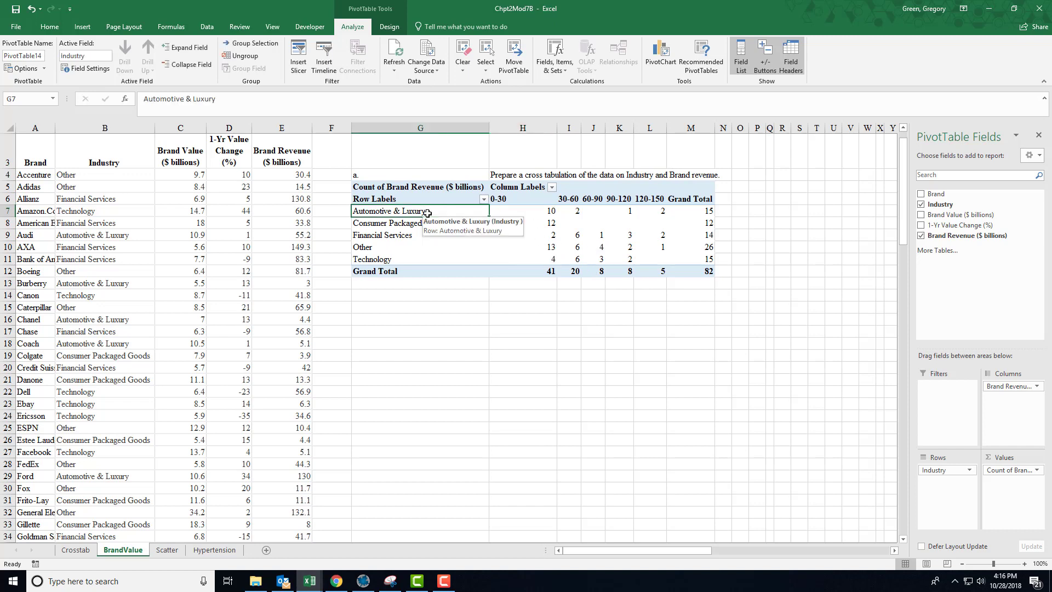
{"action": "left_click", "coordinate": [529, 199], "text": "ctrl"}
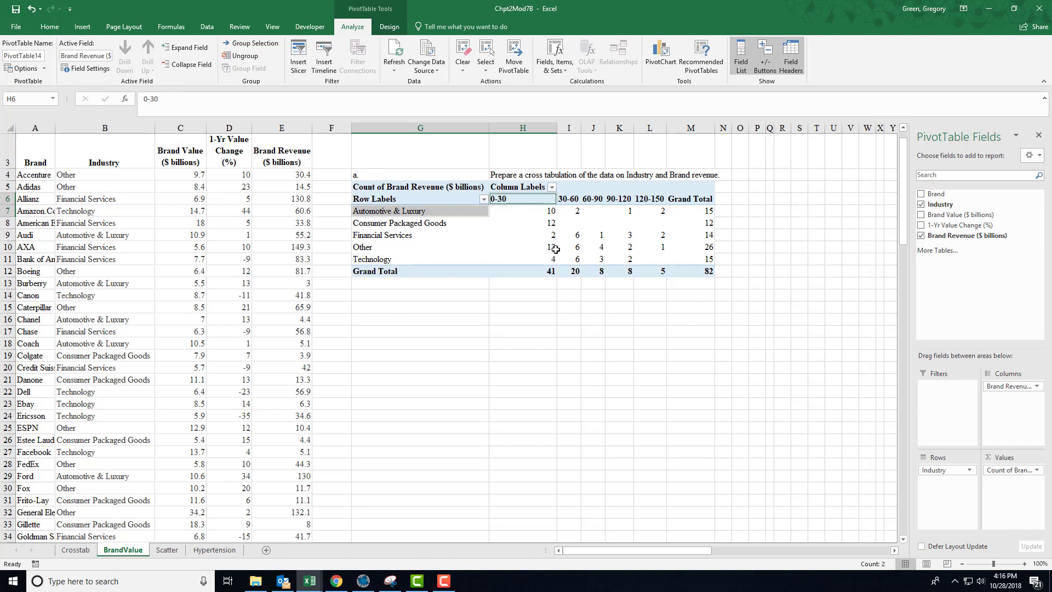
{"action": "left_click", "coordinate": [574, 247]}
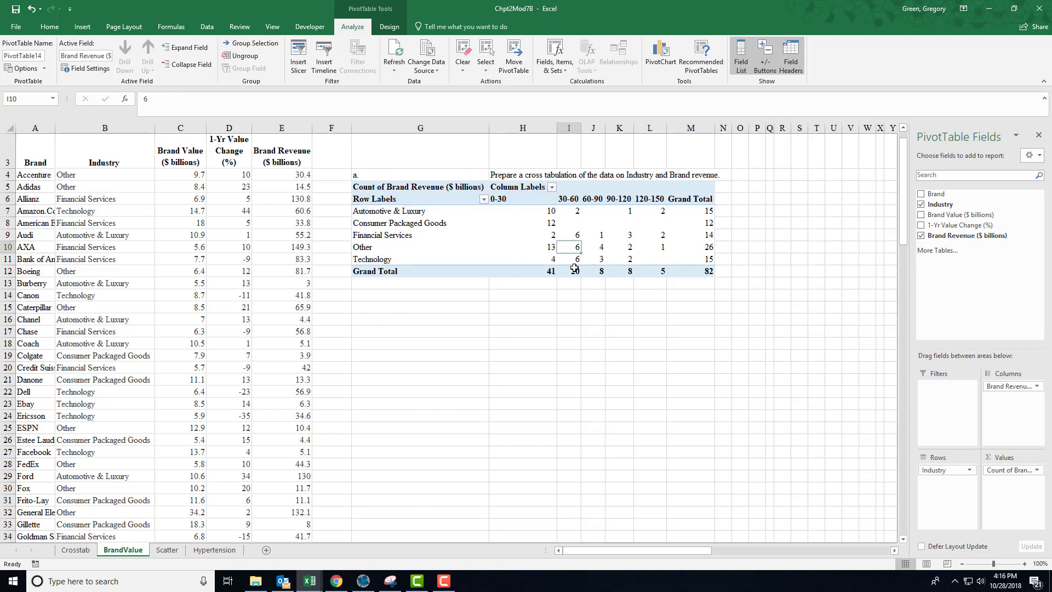
{"action": "left_click", "coordinate": [378, 249]}
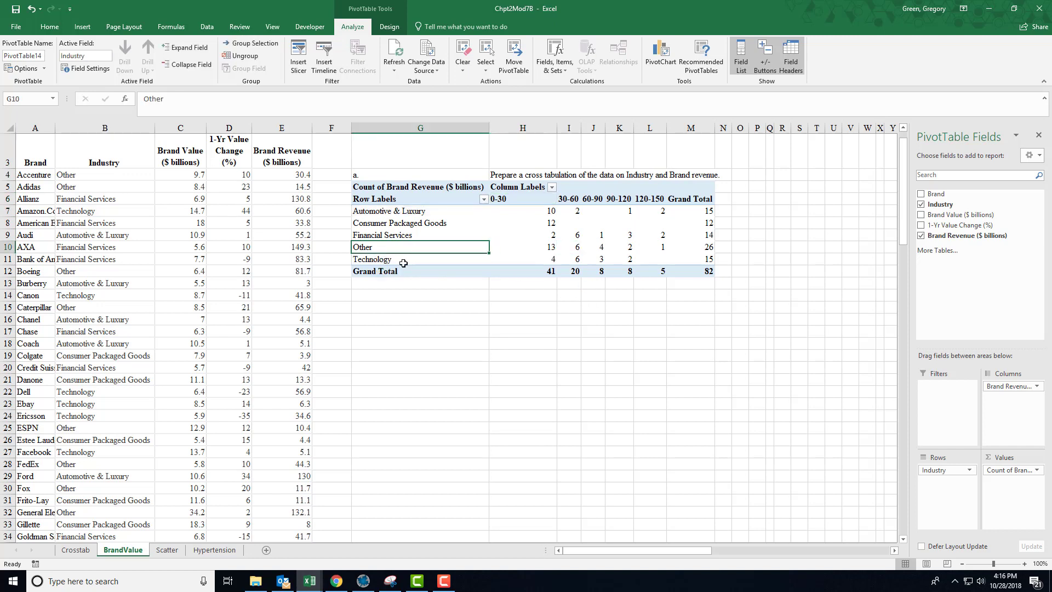
{"action": "left_click", "coordinate": [568, 199], "text": "ctrl"}
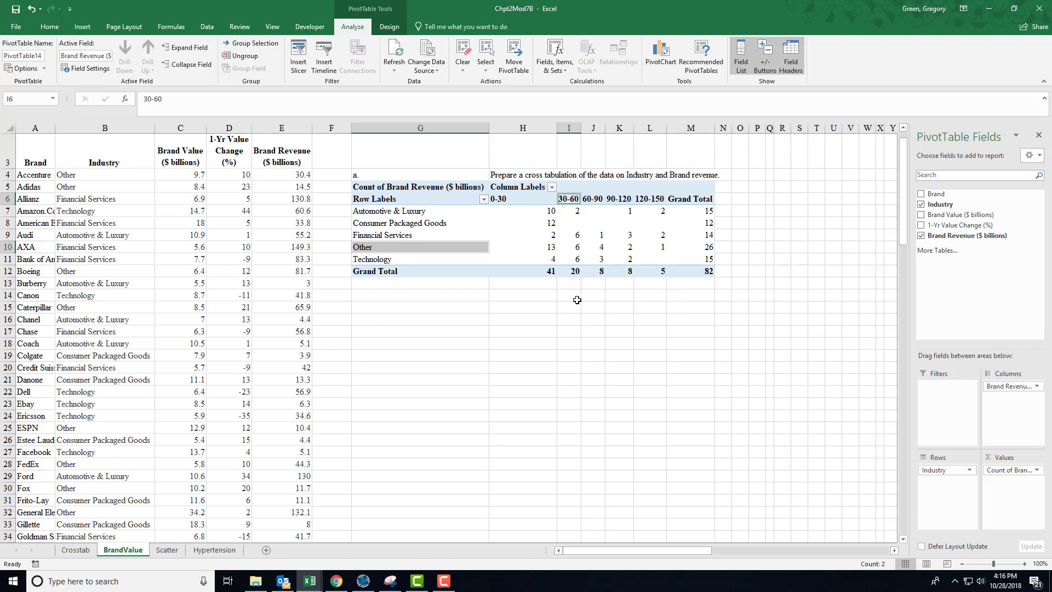
{"action": "left_click", "coordinate": [575, 249]}
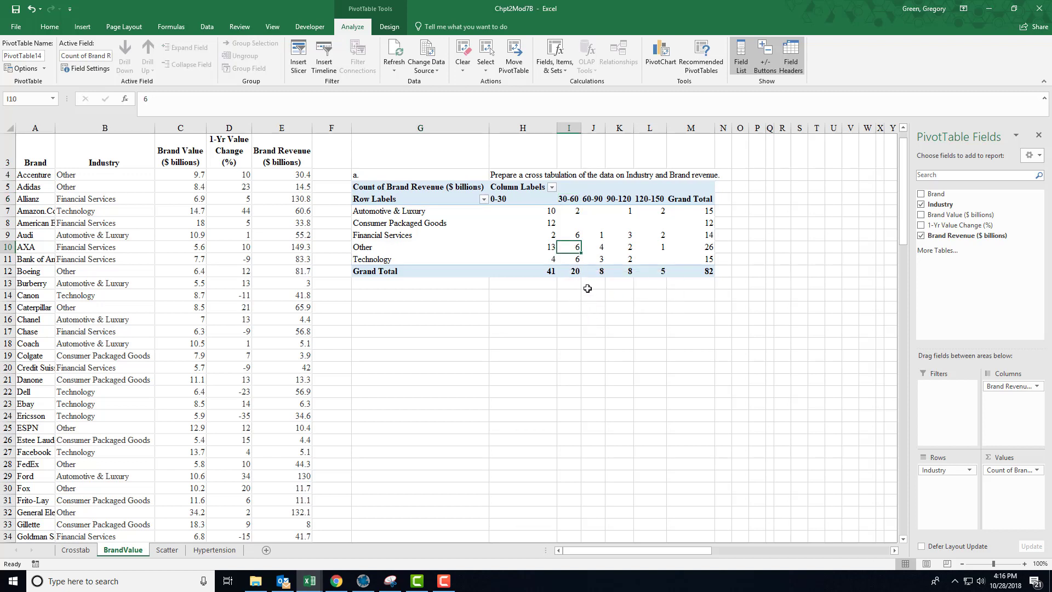
- Fill the crosstab's joint count cells H7:L11 with gold
{"action": "left_click_drag", "start_coordinate": [519, 210], "coordinate": [652, 259]}
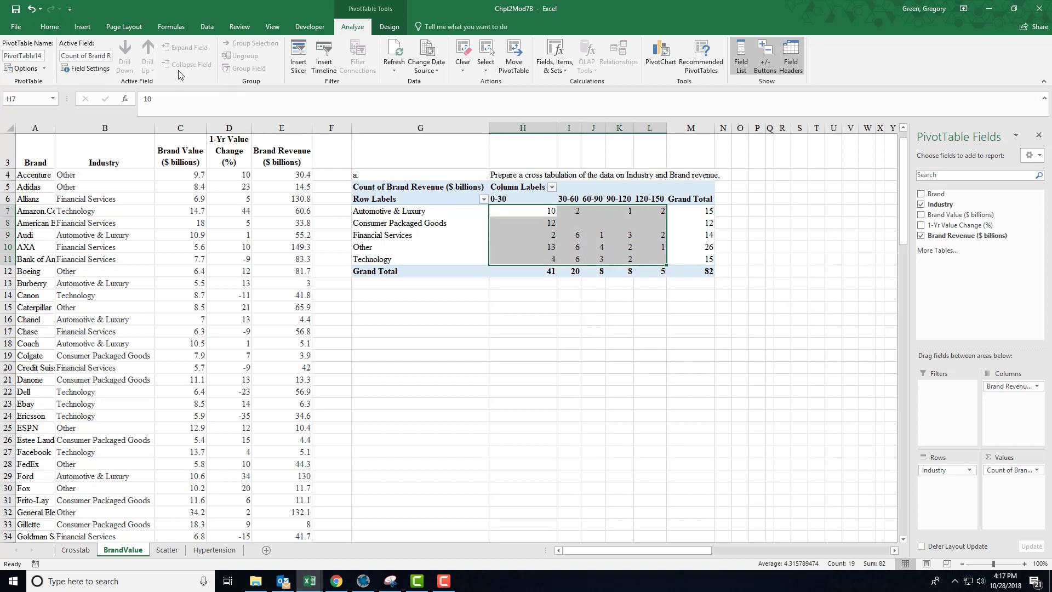
{"action": "left_click", "coordinate": [49, 26]}
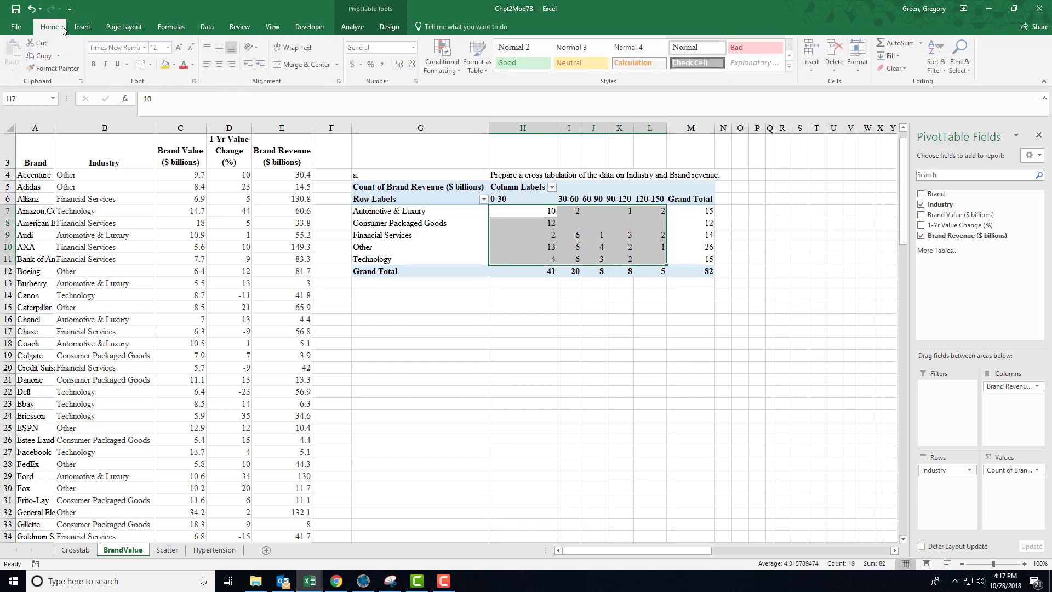
{"action": "left_click", "coordinate": [165, 68]}
{"action": "left_click", "coordinate": [593, 332]}
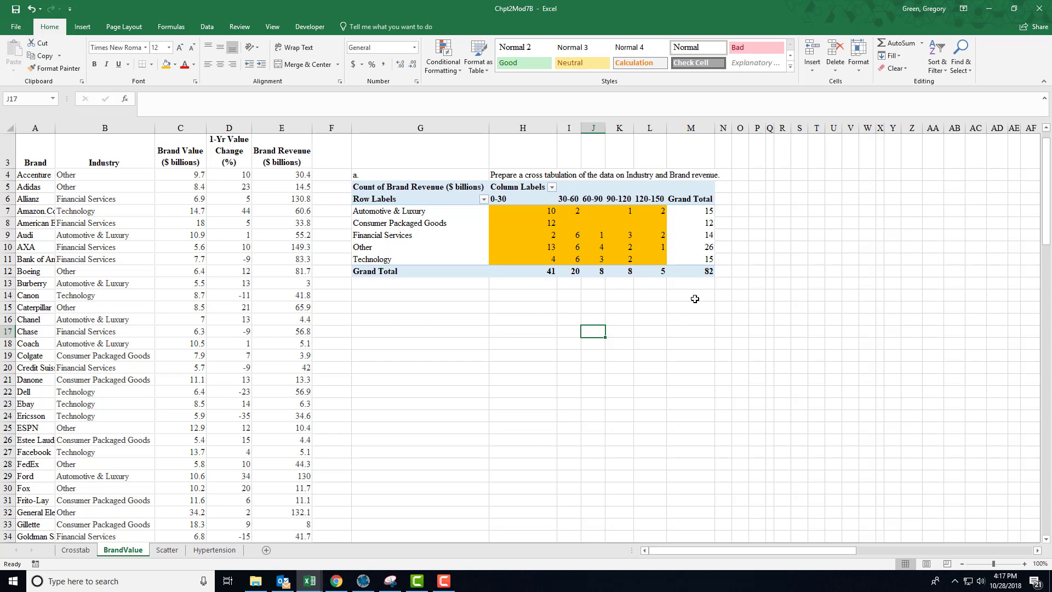
- Fill the industry totals in the Grand Total column, M7:M11, with green
{"action": "left_click_drag", "start_coordinate": [689, 212], "coordinate": [692, 259]}
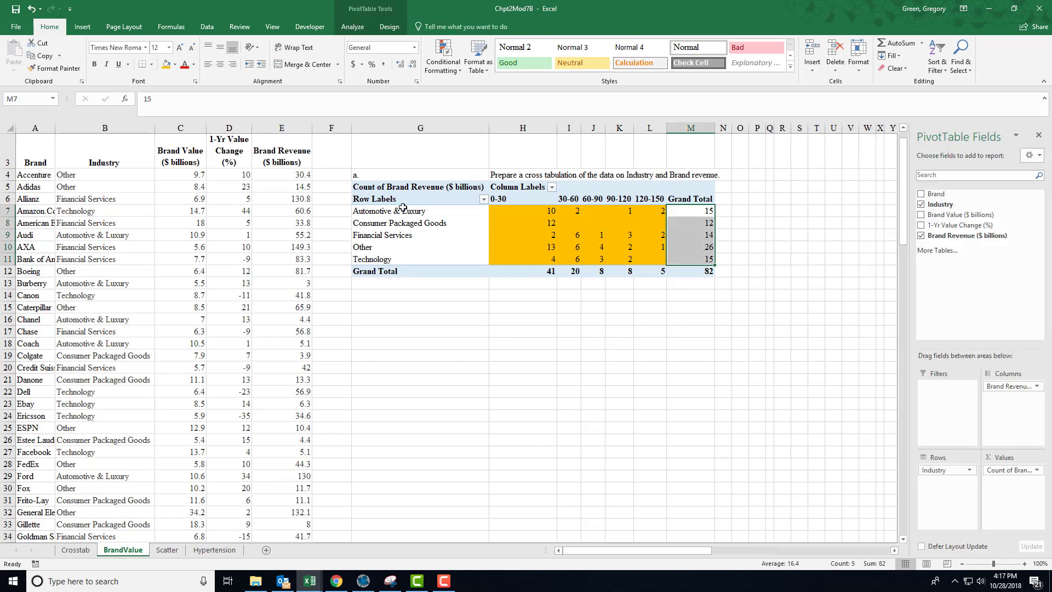
{"action": "left_click", "coordinate": [175, 64]}
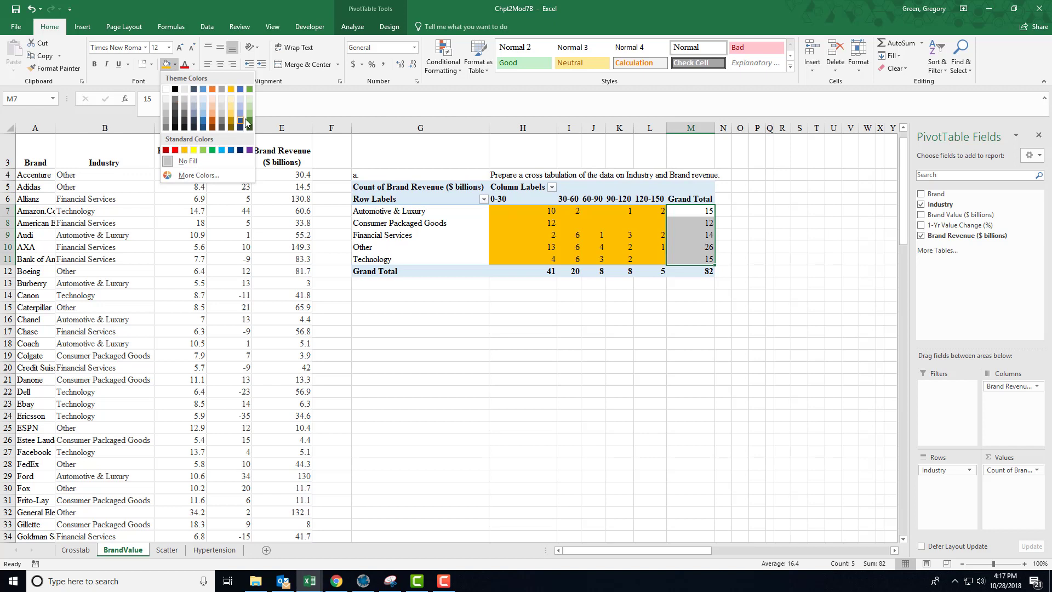
{"action": "left_click", "coordinate": [250, 90]}
- Fill the revenue-range totals in the Grand Total row, H12:L12, with purple
{"action": "left_click", "coordinate": [548, 275]}
{"action": "left_click_drag", "start_coordinate": [548, 275], "coordinate": [649, 273]}
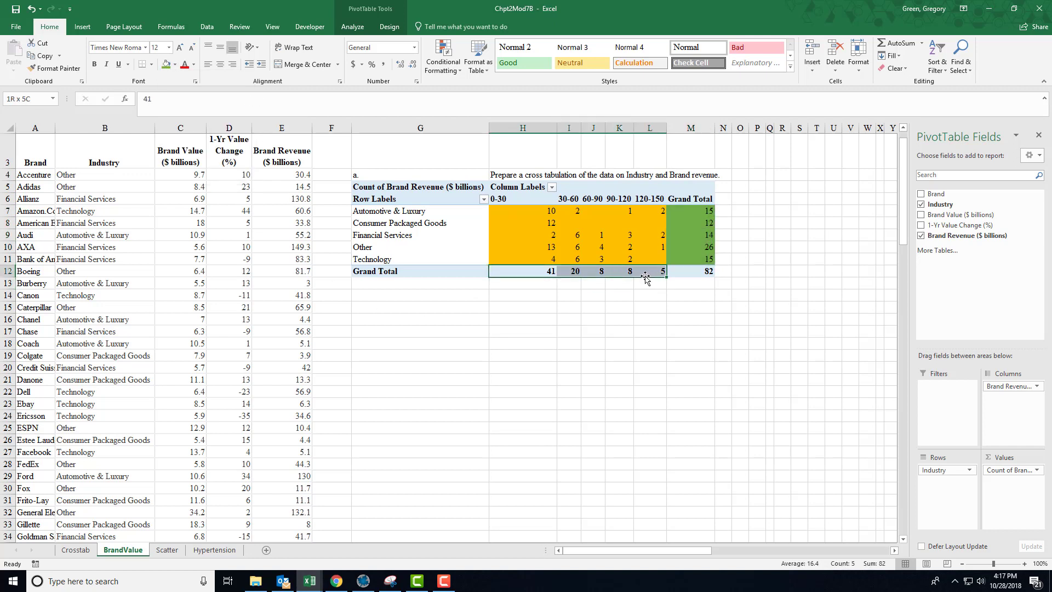
{"action": "left_click", "coordinate": [175, 64]}
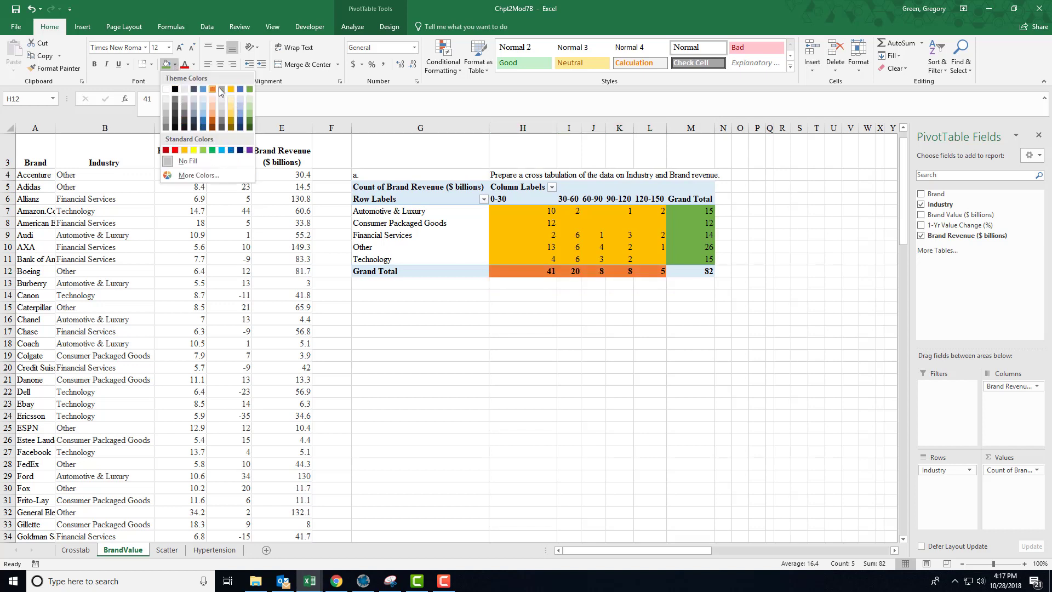
{"action": "left_click", "coordinate": [249, 150]}
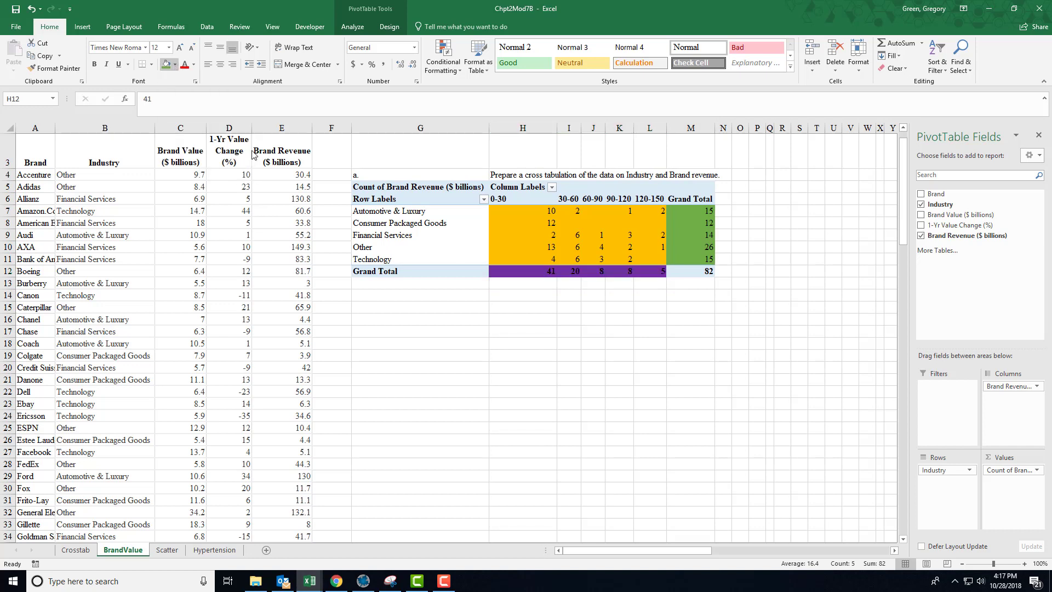
{"action": "left_click", "coordinate": [520, 415]}
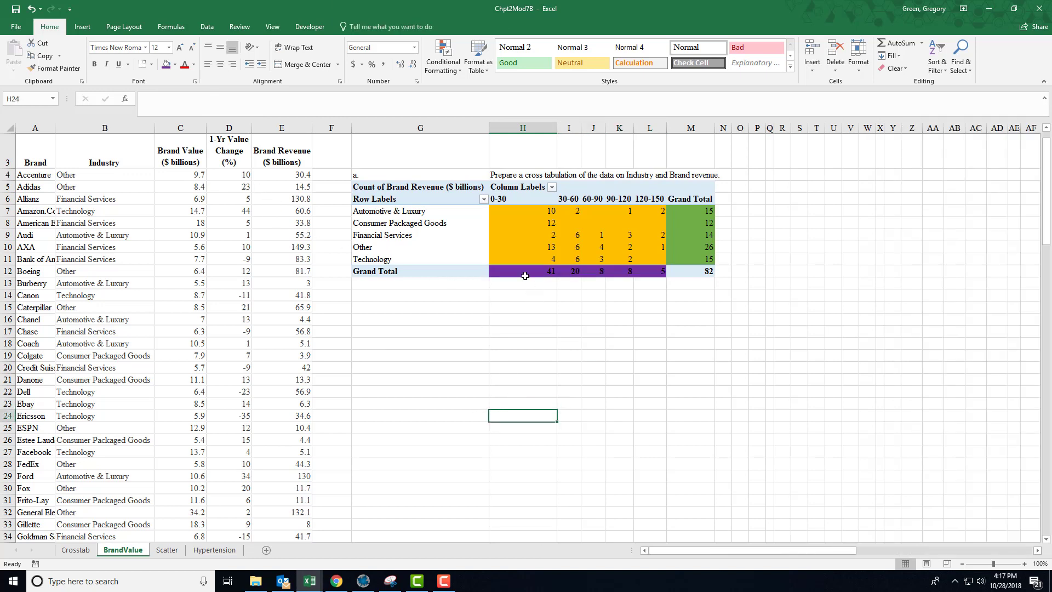
- Change the fill of the revenue-range totals in the Grand Total row, H12:L12, to light orange
{"action": "left_click_drag", "start_coordinate": [523, 271], "coordinate": [626, 269]}
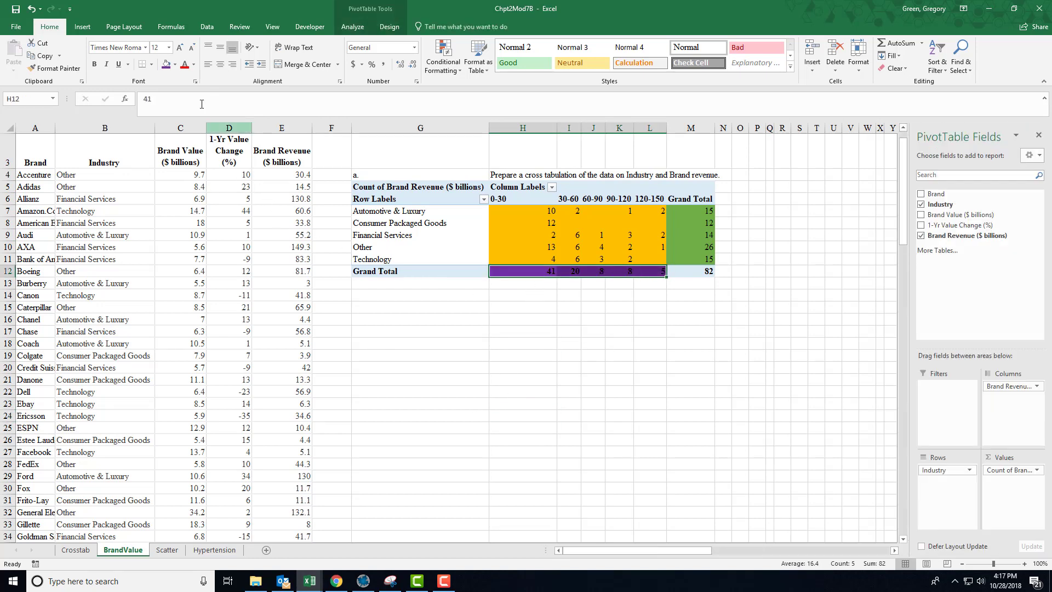
{"action": "left_click", "coordinate": [175, 64]}
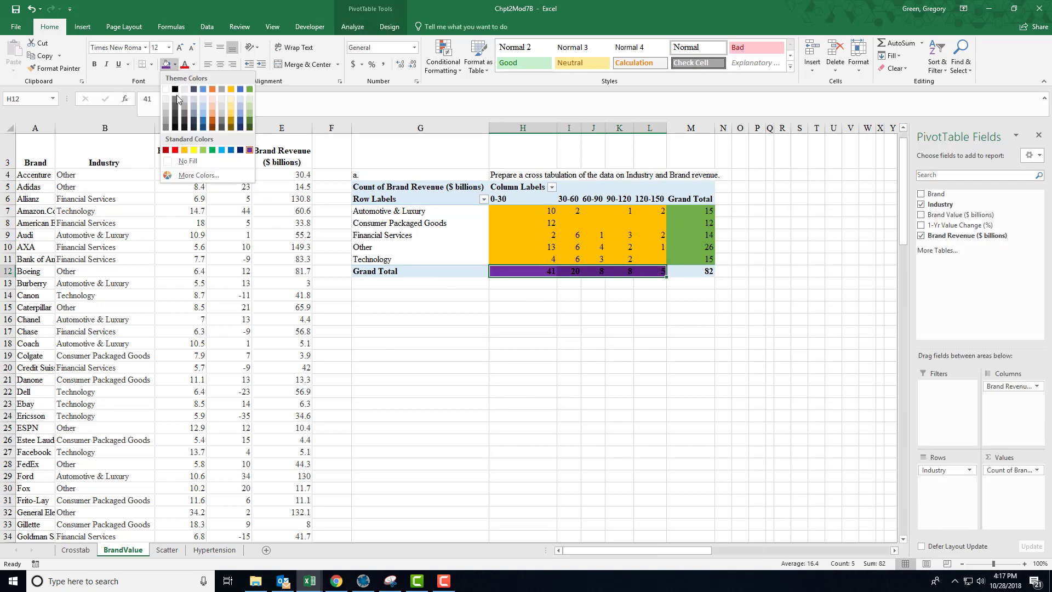
{"action": "left_click", "coordinate": [213, 98]}
{"action": "left_click", "coordinate": [467, 394]}
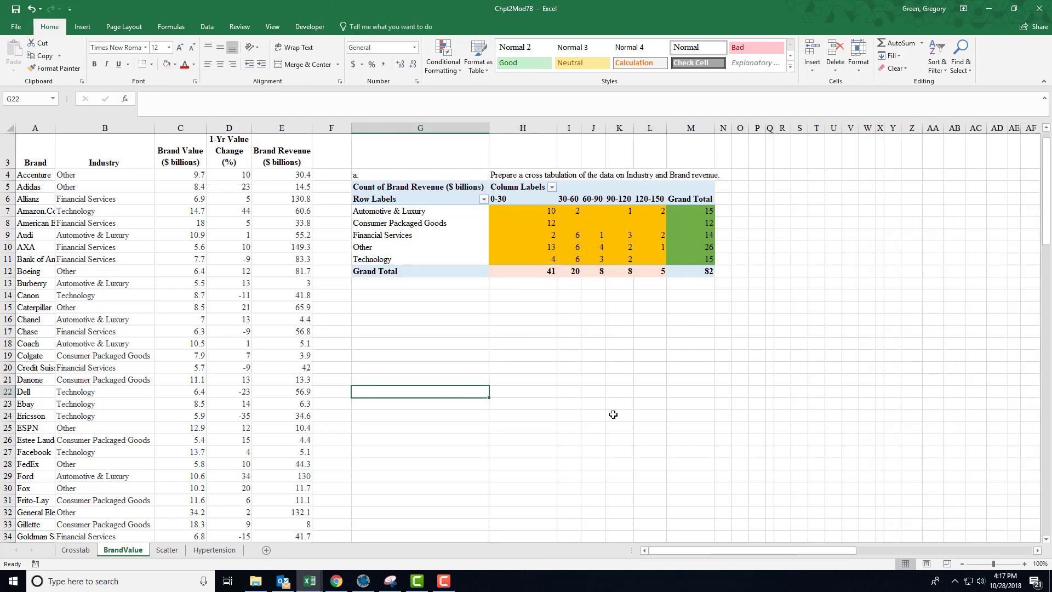
- Examine the crosstab's industry totals in M7:M11 and revenue-range totals in H12:L12 as the two marginal frequency distributions
{"action": "left_click_drag", "start_coordinate": [538, 276], "coordinate": [649, 274]}
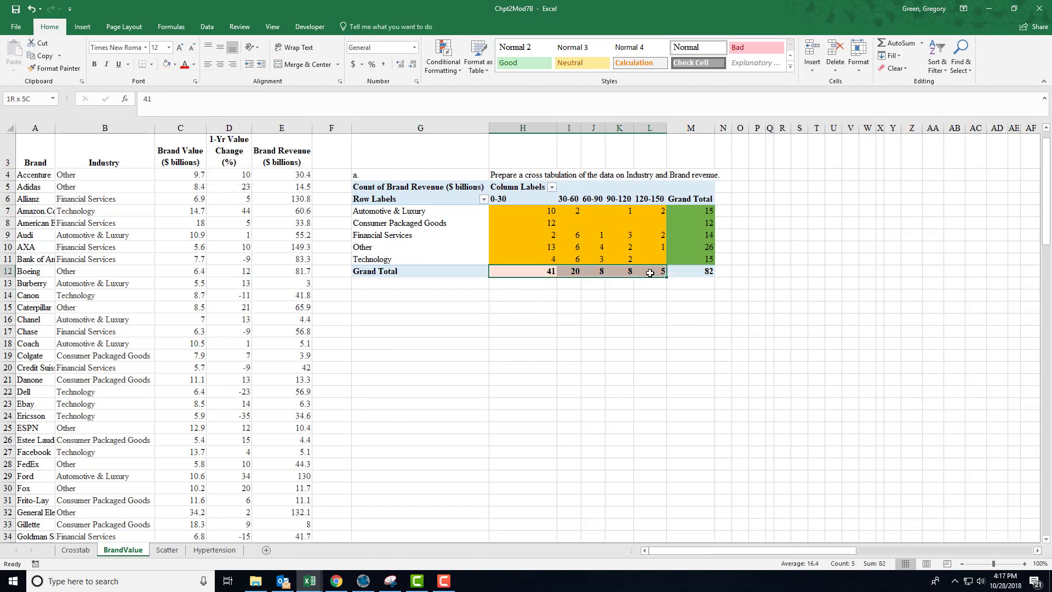
{"action": "left_click_drag", "start_coordinate": [689, 209], "coordinate": [698, 260]}
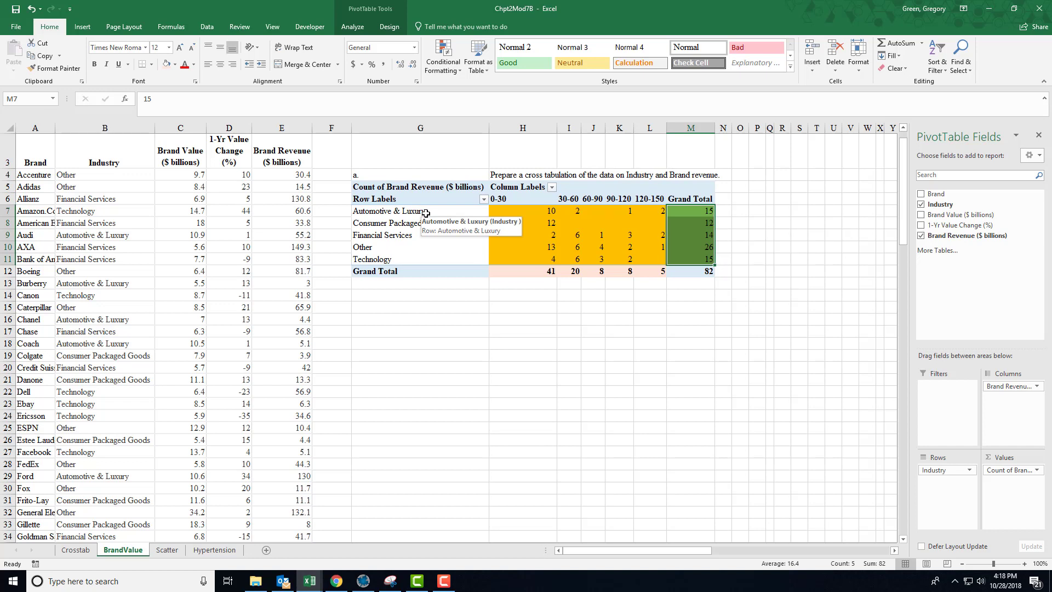
{"action": "left_click", "coordinate": [392, 235]}
{"action": "left_click", "coordinate": [675, 234]}
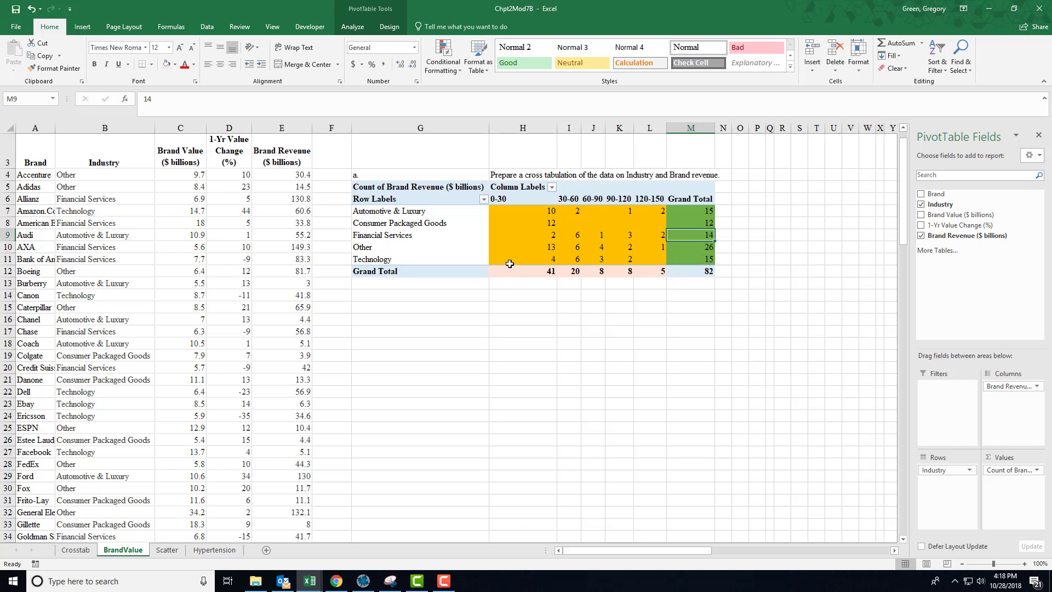
{"action": "left_click", "coordinate": [698, 261]}
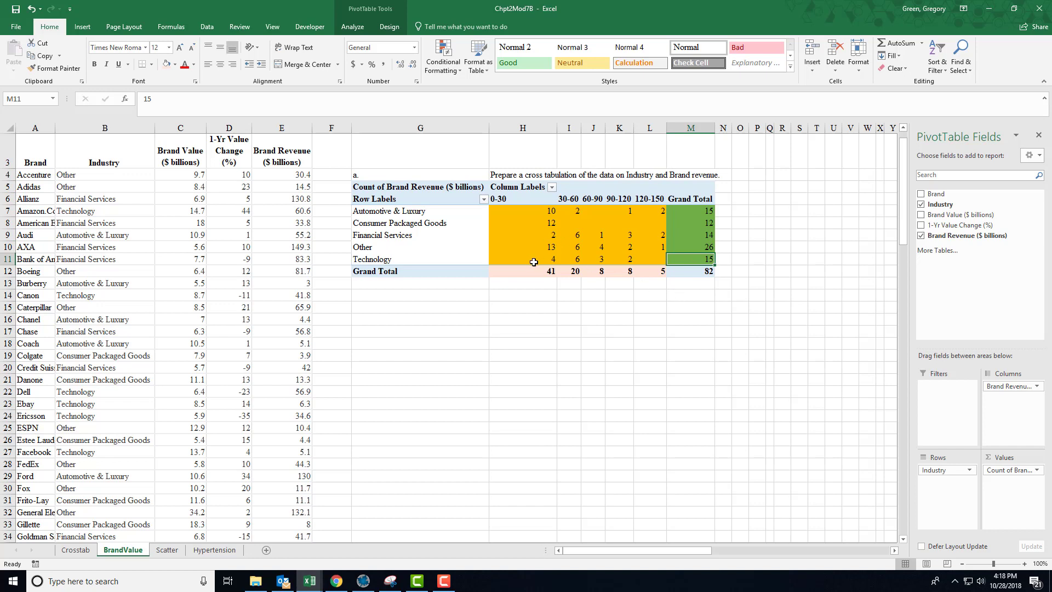
{"action": "left_click_drag", "start_coordinate": [534, 272], "coordinate": [640, 274]}
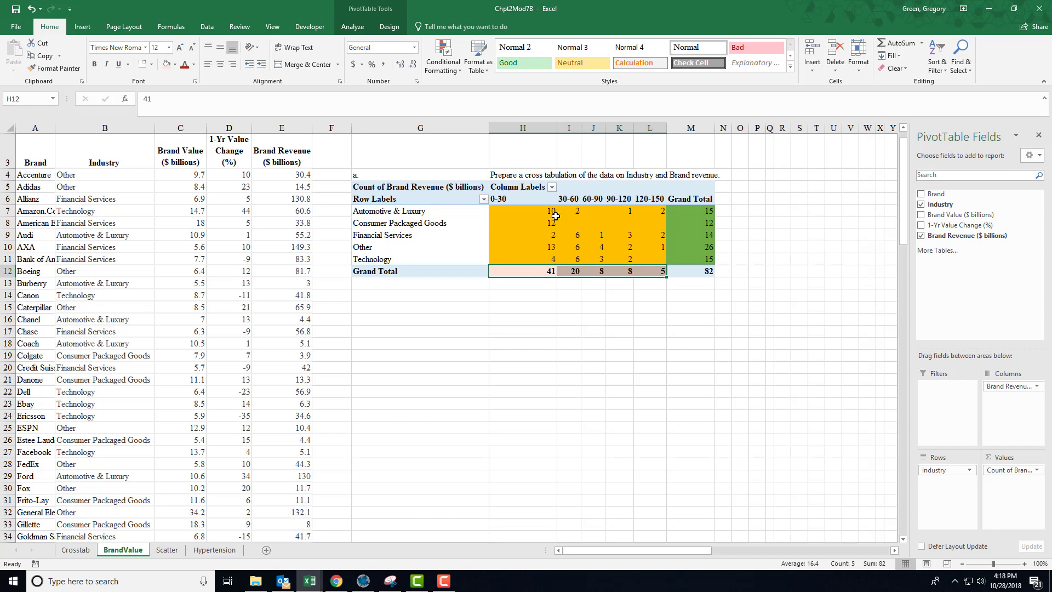
{"action": "left_click", "coordinate": [544, 271]}
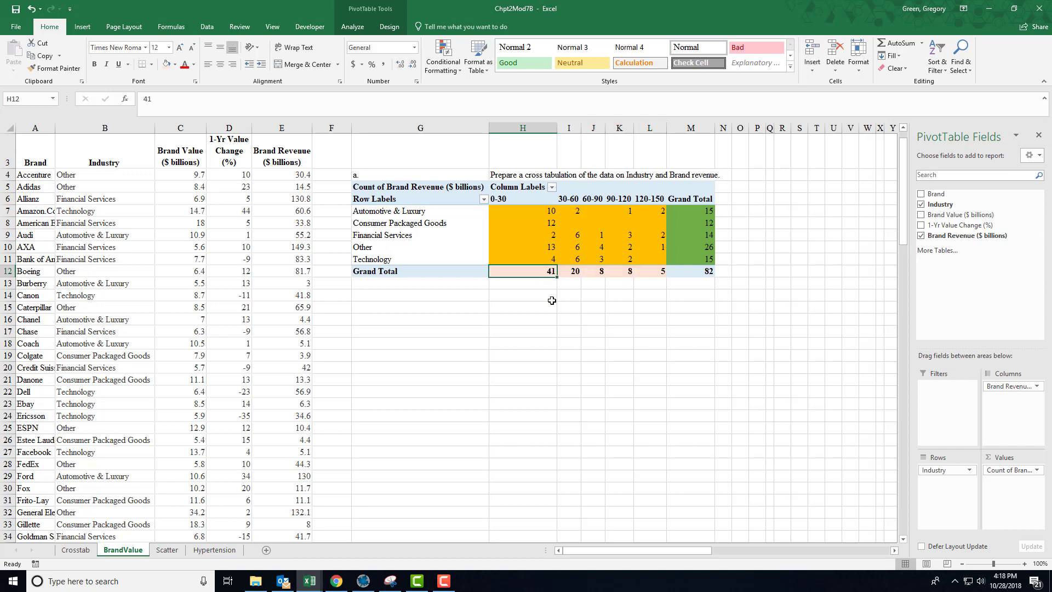
{"action": "mouse_move", "coordinate": [540, 224]}
{"action": "left_click", "coordinate": [566, 273]}
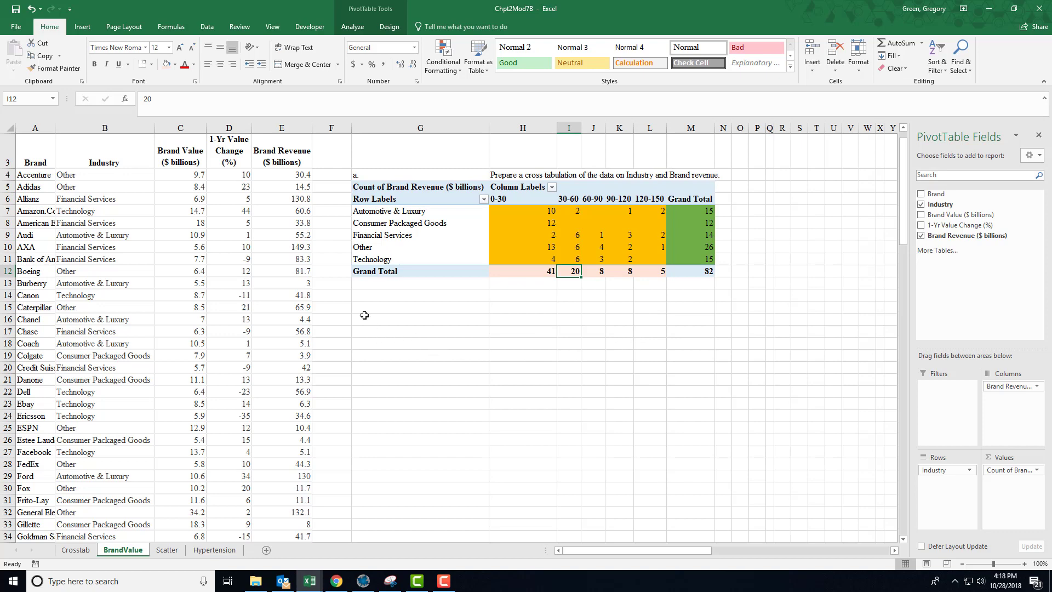
- Copy the part b frequency distribution question from G86:H86 to G14, below the crosstab
{"action": "scroll", "coordinate": [393, 474], "scroll_direction": "down", "scroll_amount": 20}
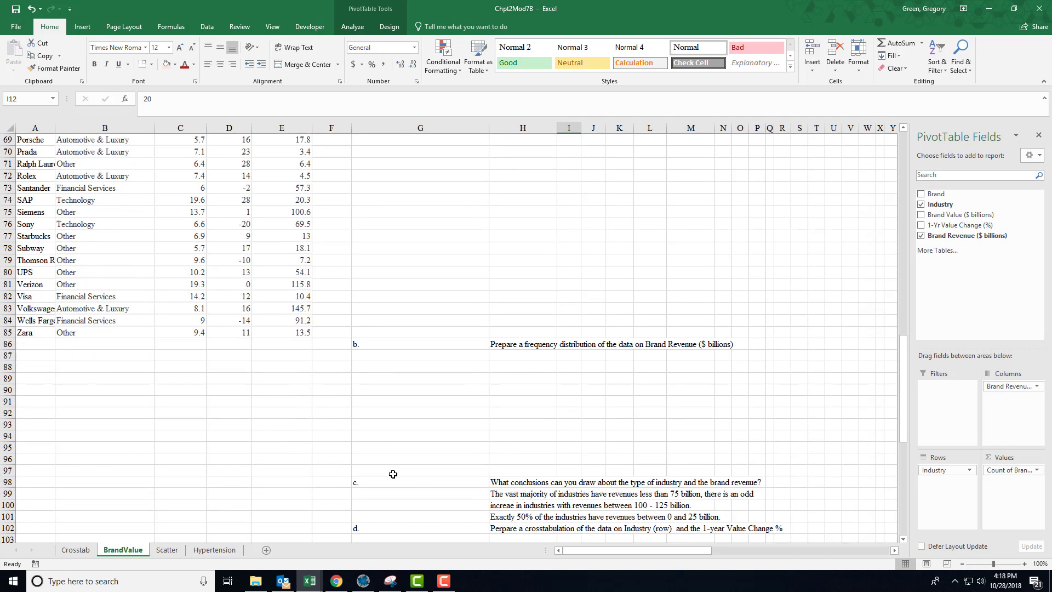
{"action": "left_click_drag", "start_coordinate": [384, 344], "coordinate": [526, 345]}
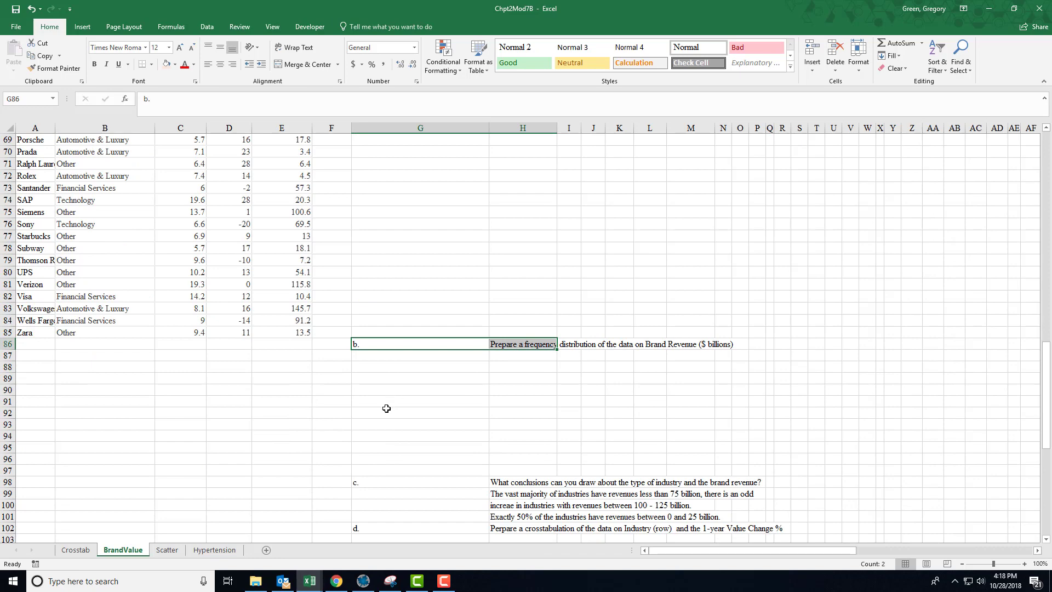
{"action": "key", "text": "ctrl+c"}
{"action": "scroll", "coordinate": [387, 406], "scroll_direction": "up", "scroll_amount": 20}
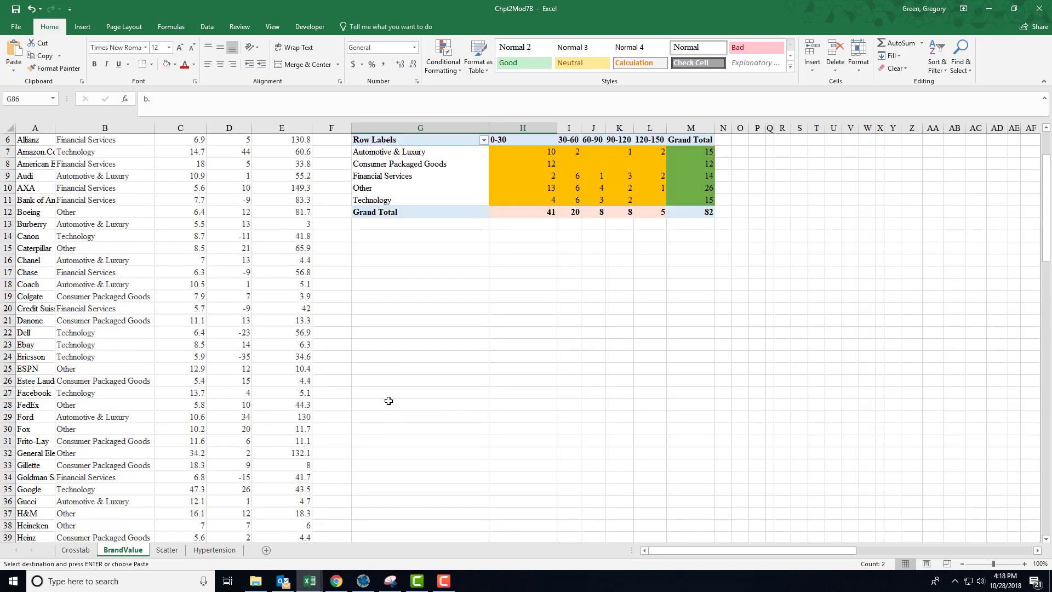
{"action": "scroll", "coordinate": [389, 402], "scroll_direction": "up", "scroll_amount": 2}
{"action": "left_click", "coordinate": [365, 319]}
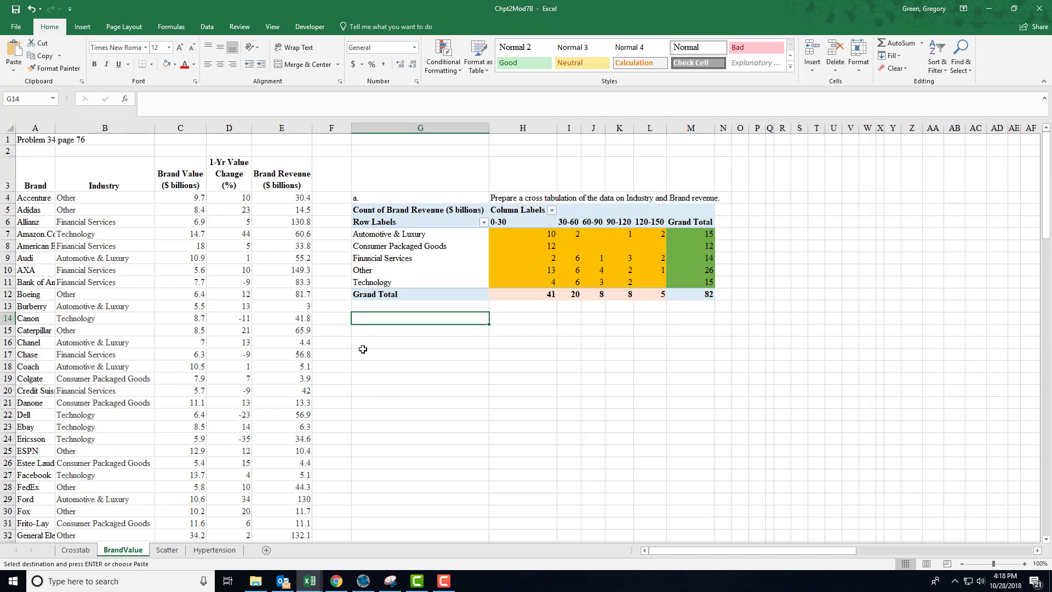
{"action": "key", "text": "Return"}
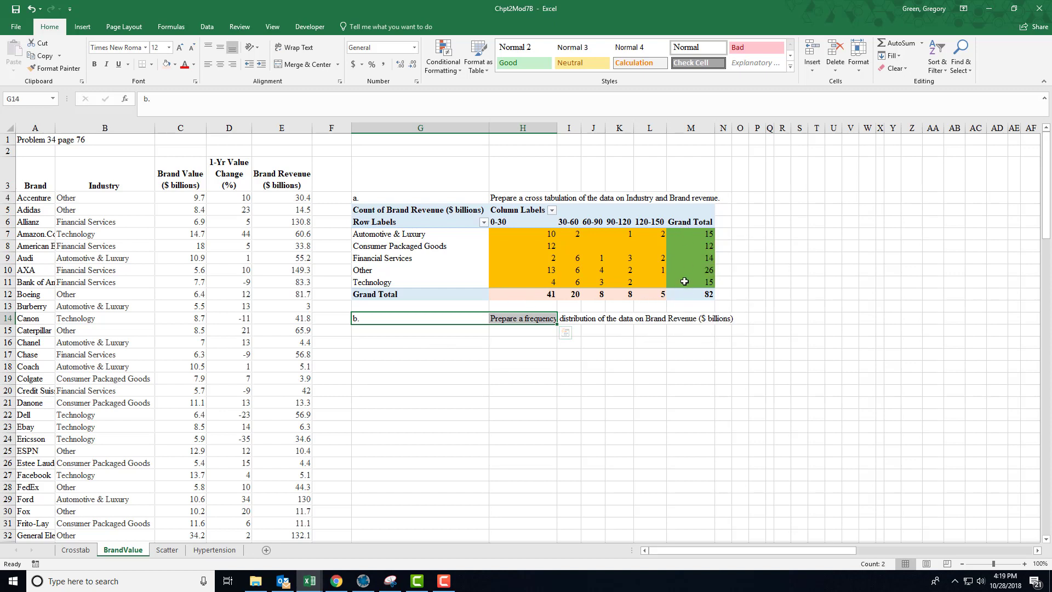
- Review the crosstab's revenue-range columns and their Grand Total counts against the part b question
{"action": "mouse_move", "coordinate": [684, 284]}
{"action": "left_click", "coordinate": [514, 330]}
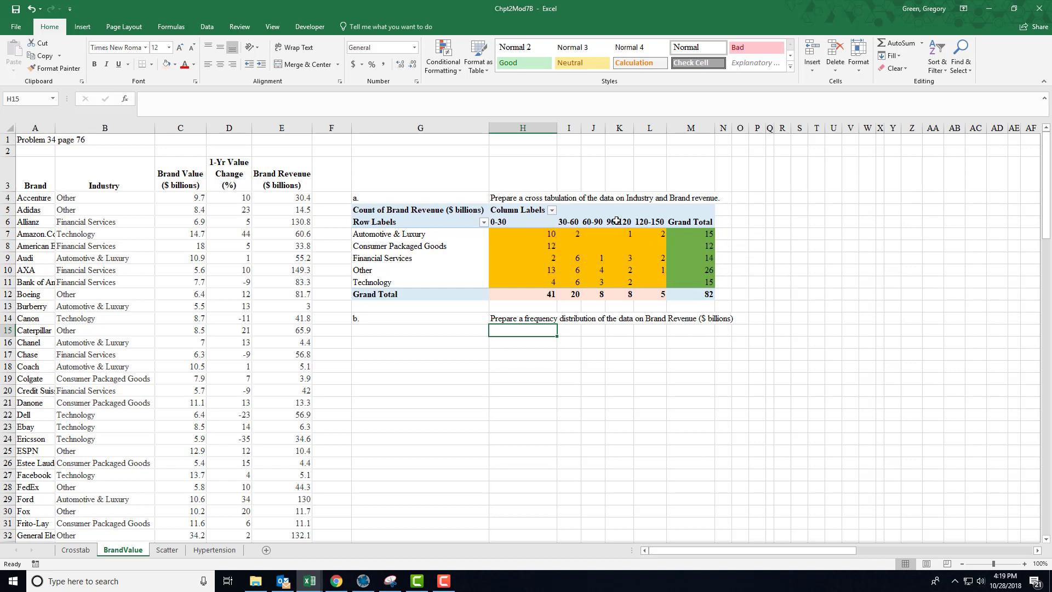
{"action": "left_click", "coordinate": [539, 296]}
{"action": "left_click", "coordinate": [544, 219]}
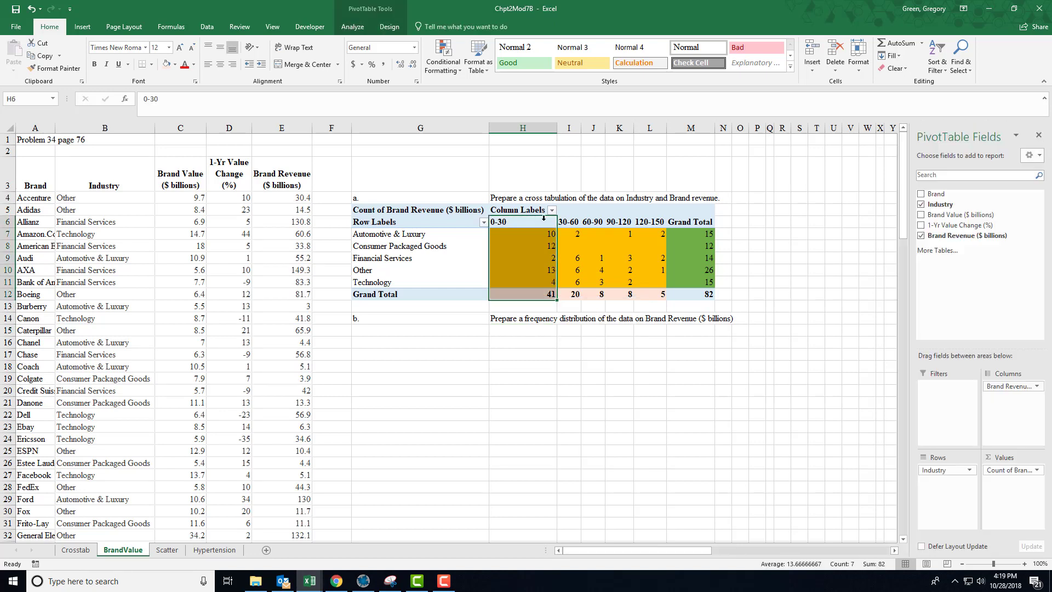
{"action": "left_click_drag", "start_coordinate": [543, 218], "coordinate": [640, 222]}
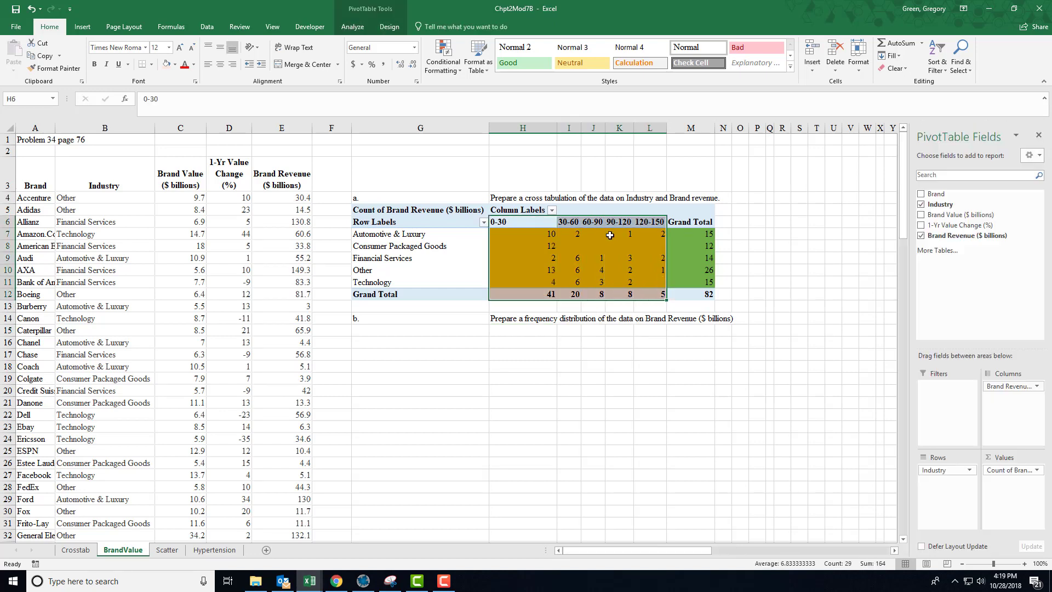
{"action": "left_click_drag", "start_coordinate": [540, 294], "coordinate": [644, 294]}
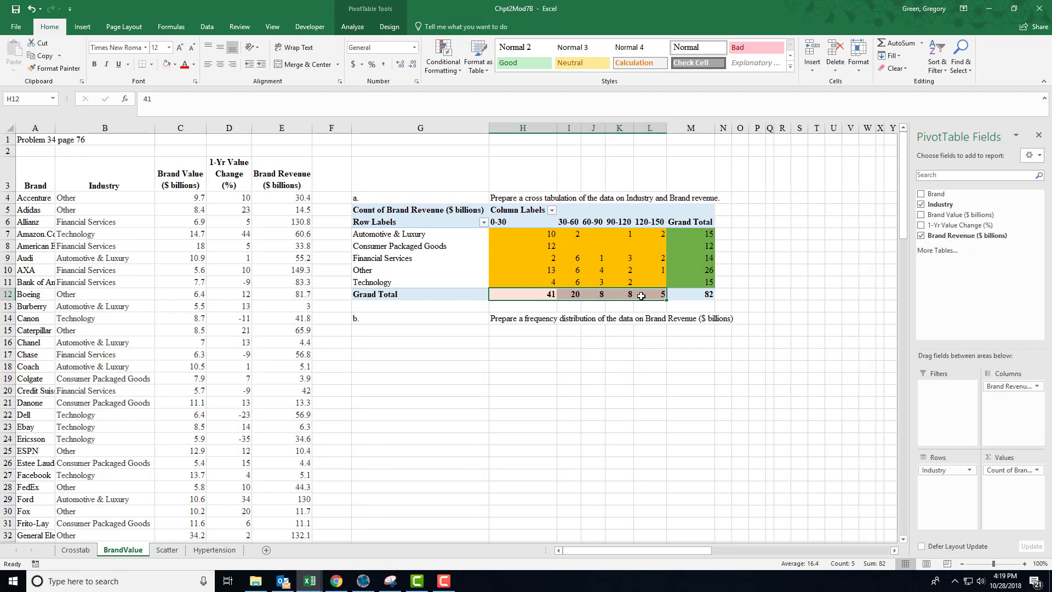
- Create a PivotTable from the brand data in A3:E85, placed on the existing worksheet at G16
{"action": "left_click", "coordinate": [372, 342]}
{"action": "left_click", "coordinate": [44, 179]}
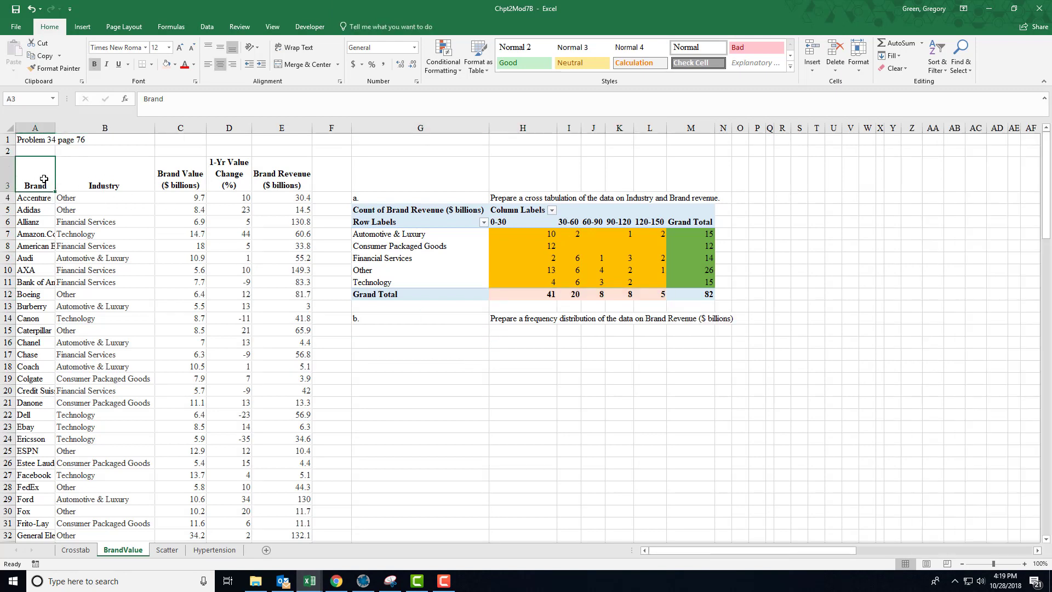
{"action": "key", "text": "ctrl+shift+Right"}
{"action": "key", "text": "ctrl+shift+Down"}
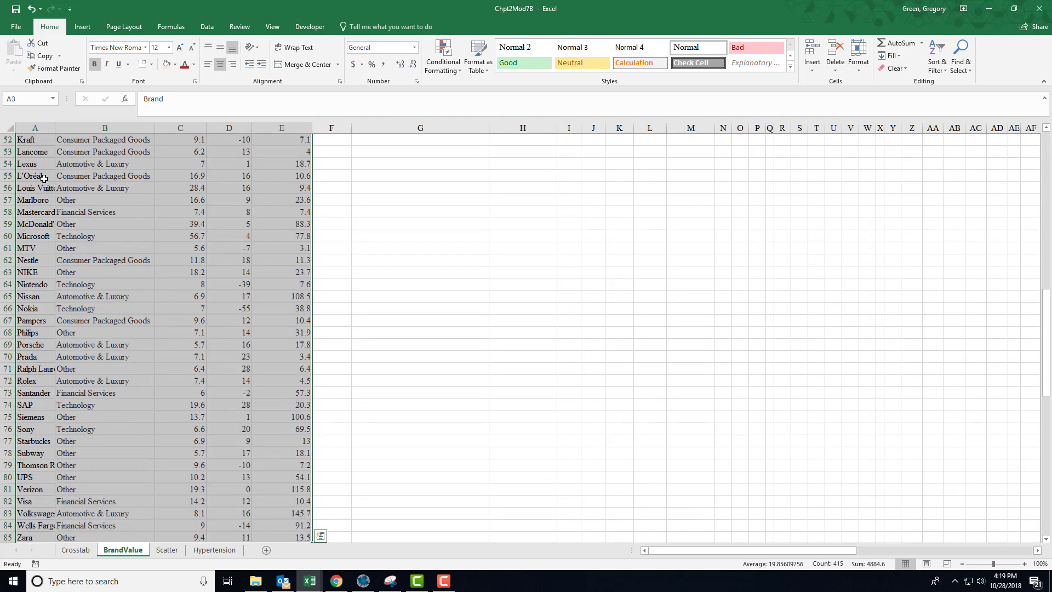
{"action": "left_click", "coordinate": [82, 26]}
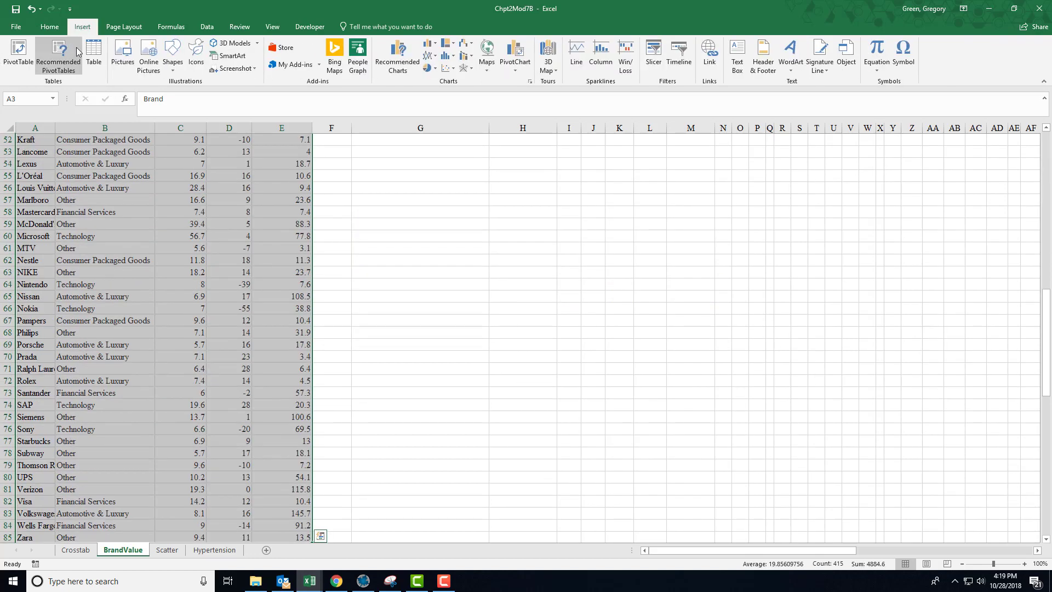
{"action": "left_click", "coordinate": [26, 55]}
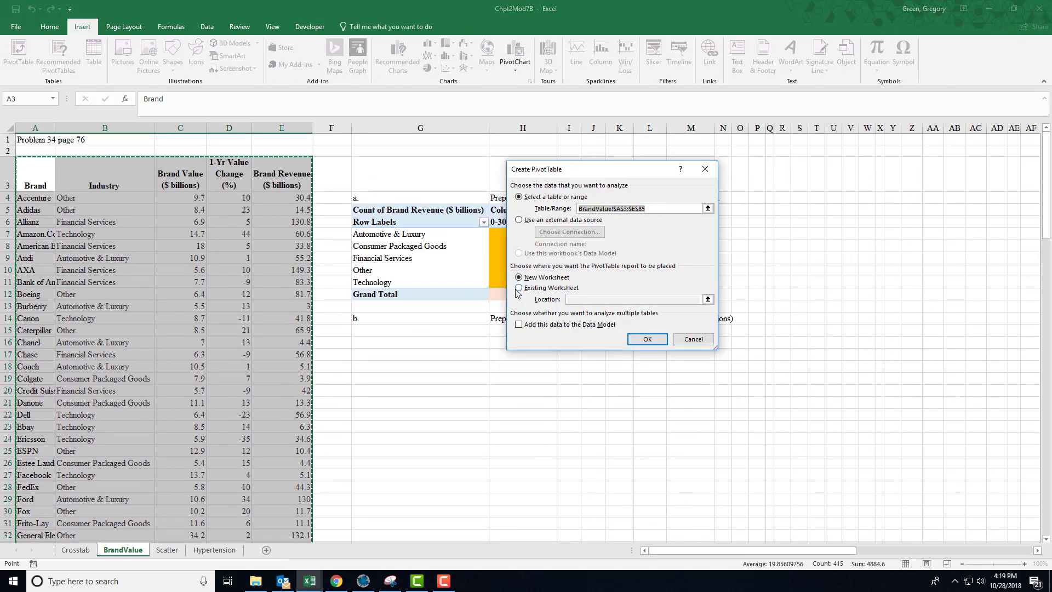
{"action": "left_click", "coordinate": [518, 289]}
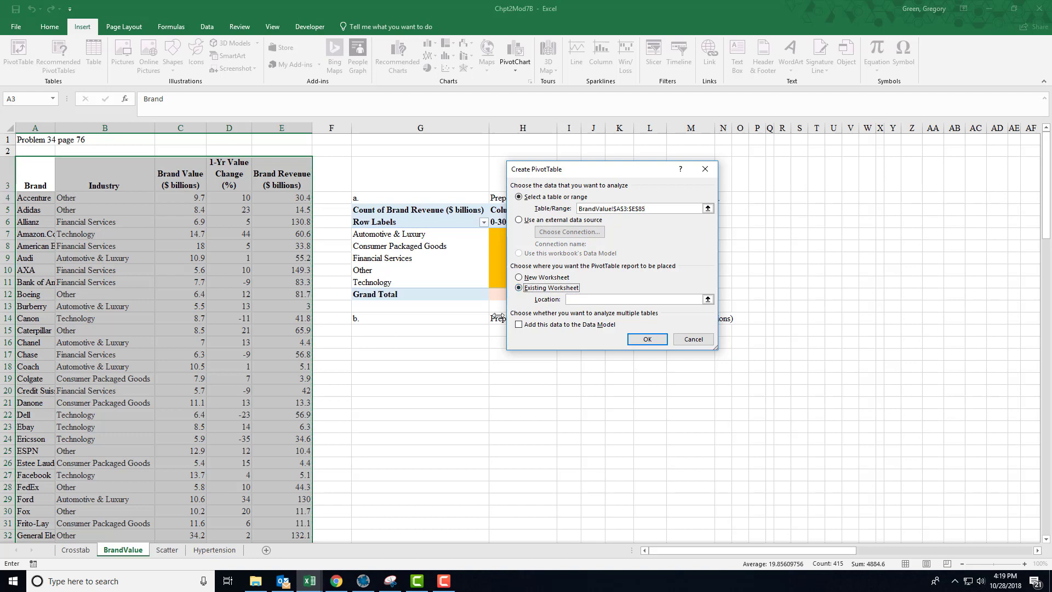
{"action": "left_click", "coordinate": [578, 300]}
{"action": "left_click", "coordinate": [372, 341]}
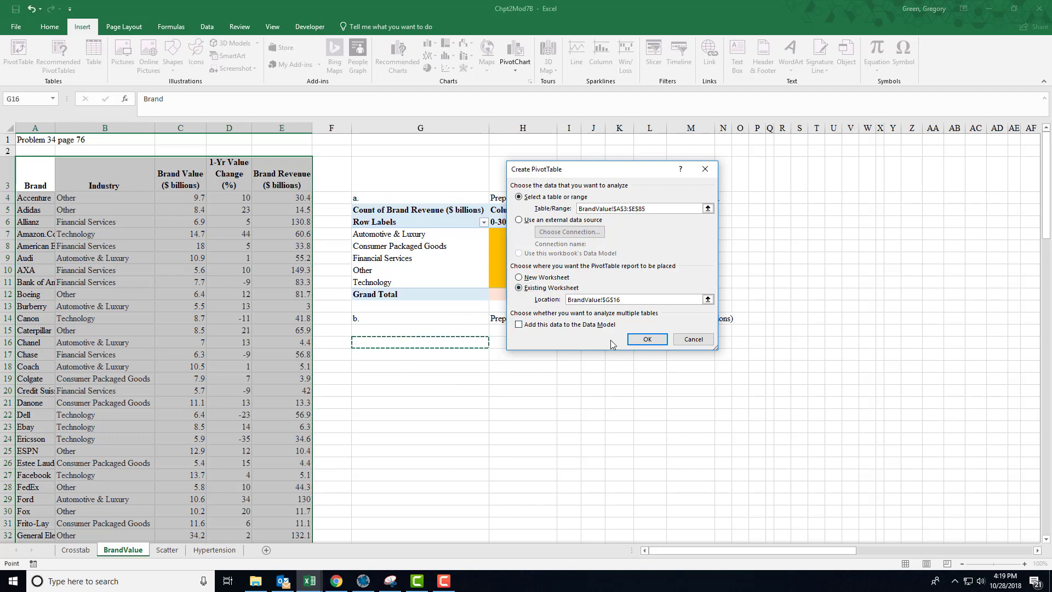
{"action": "left_click", "coordinate": [648, 340]}
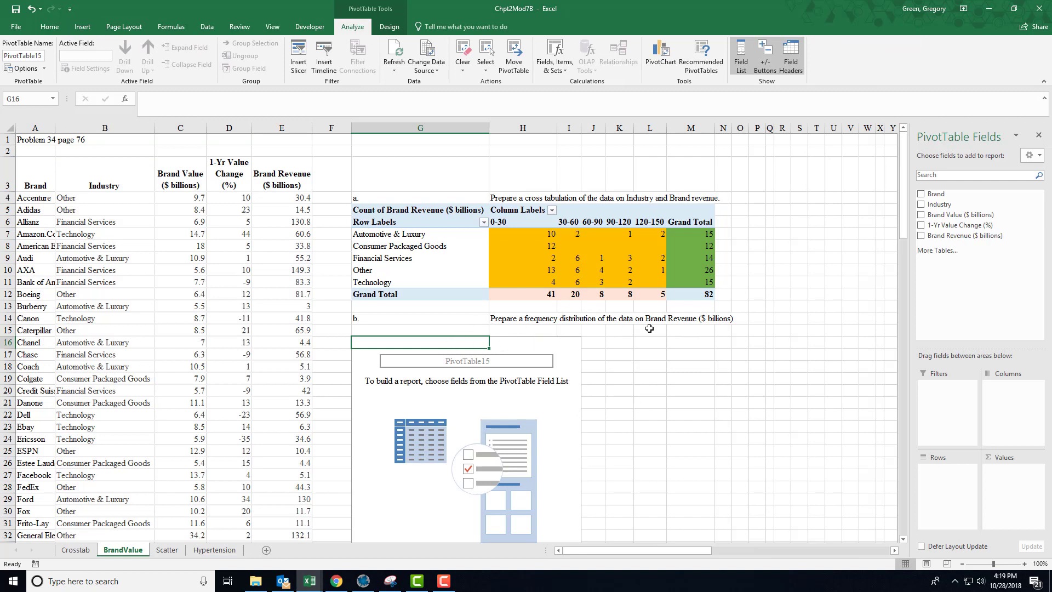
- Build the frequency distribution with Brand Revenue ($ billions) as row labels and its count as the values
{"action": "left_click_drag", "start_coordinate": [937, 236], "coordinate": [942, 479]}
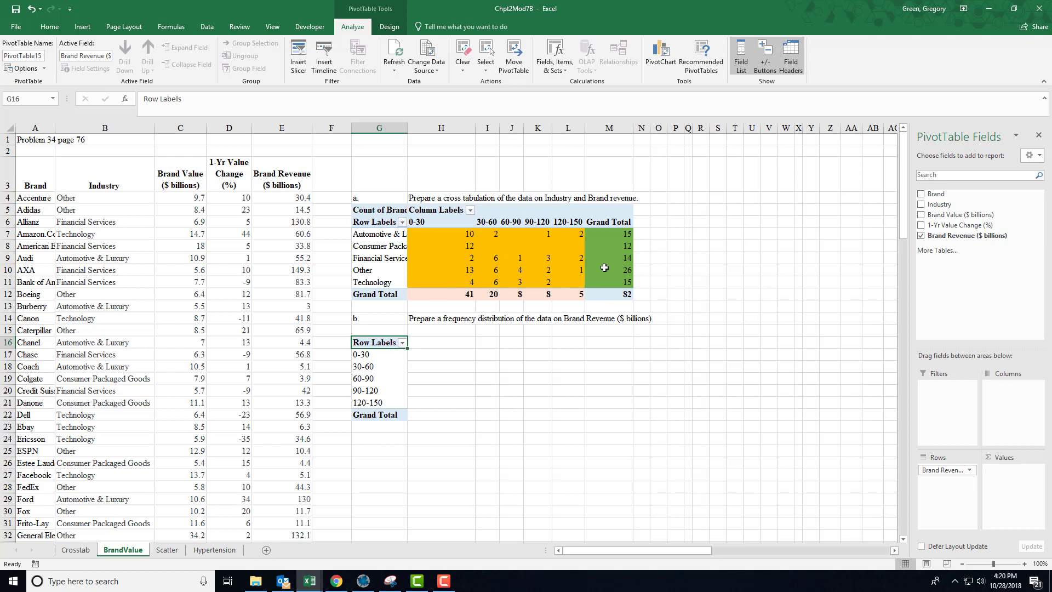
{"action": "left_click", "coordinate": [382, 383]}
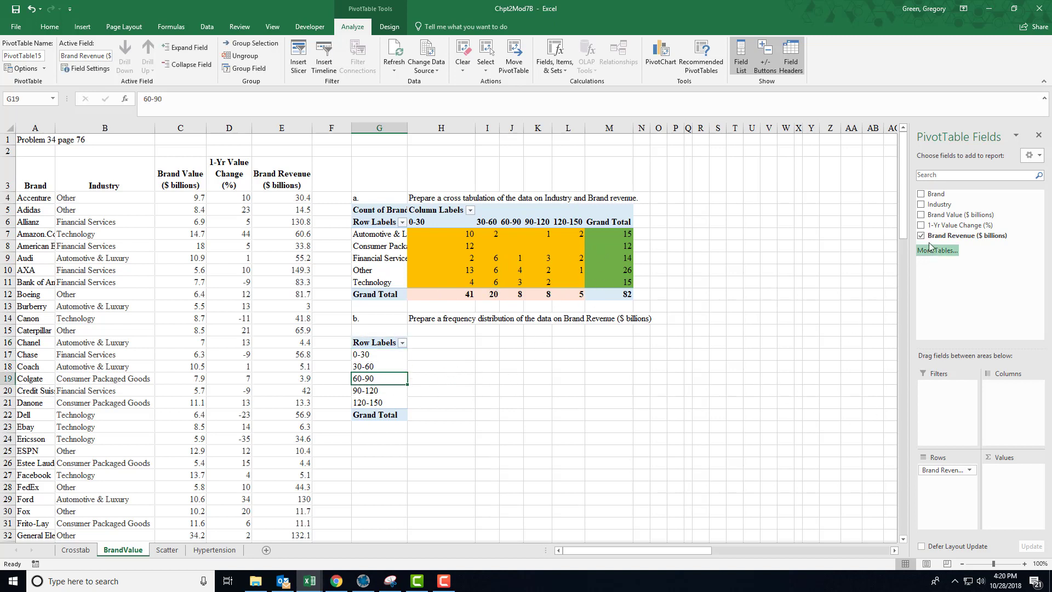
{"action": "left_click_drag", "start_coordinate": [968, 236], "coordinate": [1020, 487]}
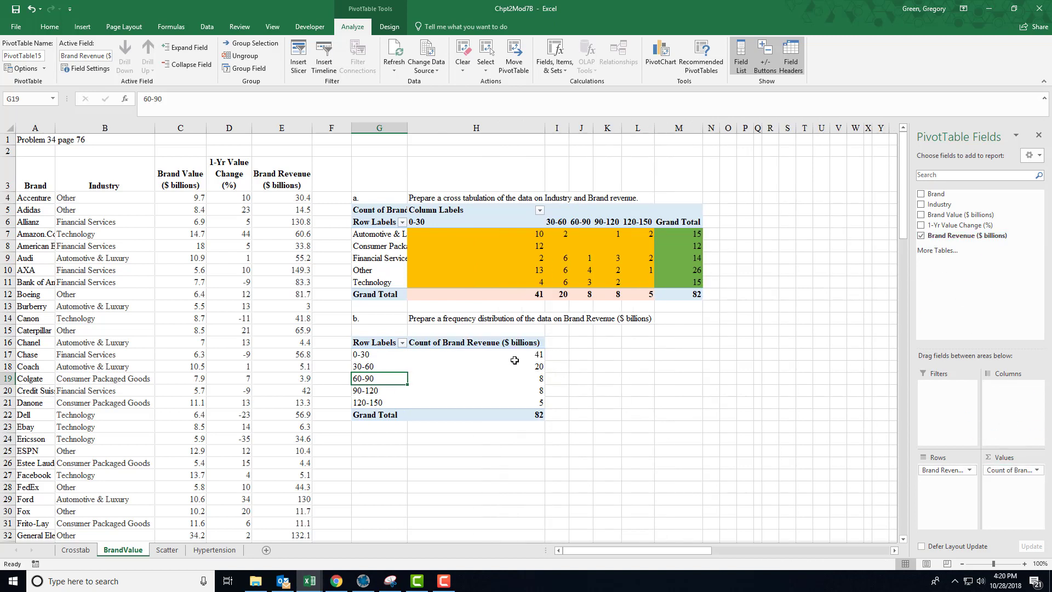
{"action": "left_click_drag", "start_coordinate": [515, 355], "coordinate": [509, 404]}
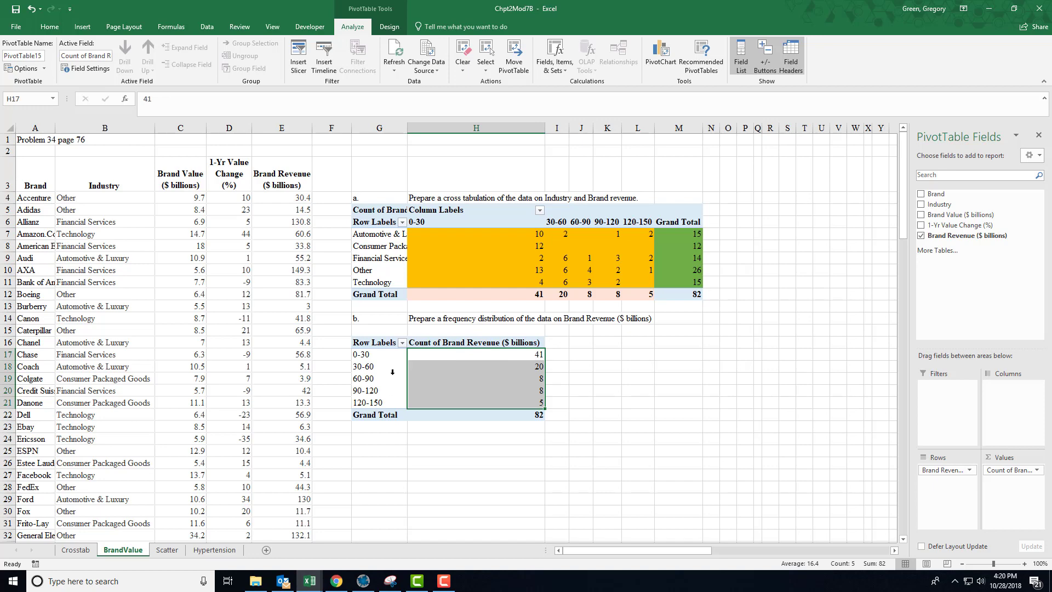
- Copy the part c question and its written conclusions from G98:L101 to G24, below the frequency distribution
{"action": "scroll", "coordinate": [471, 502], "scroll_direction": "down", "scroll_amount": 15}
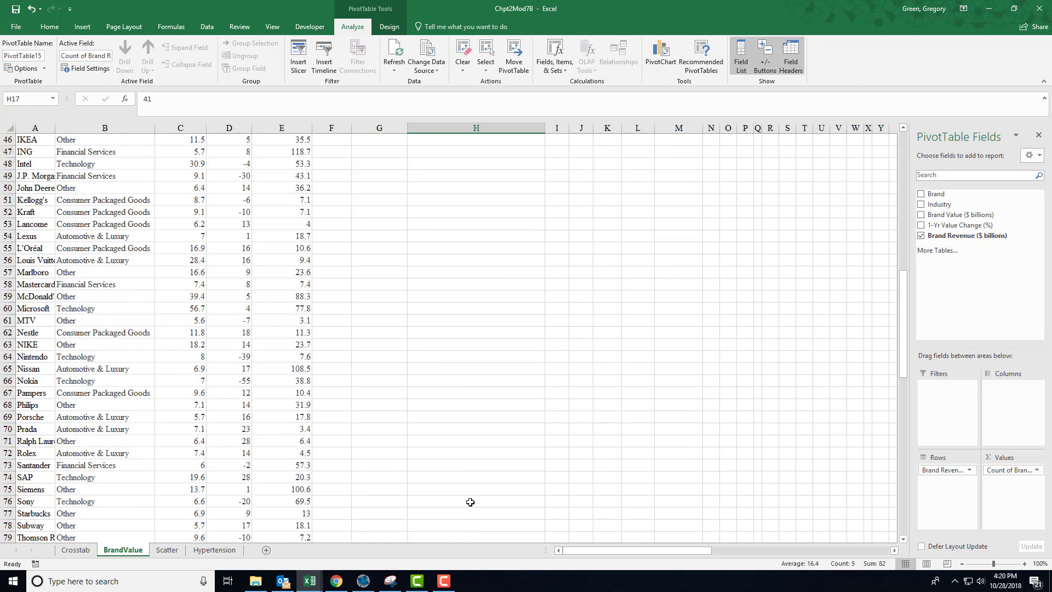
{"action": "scroll", "coordinate": [470, 502], "scroll_direction": "down", "scroll_amount": 10}
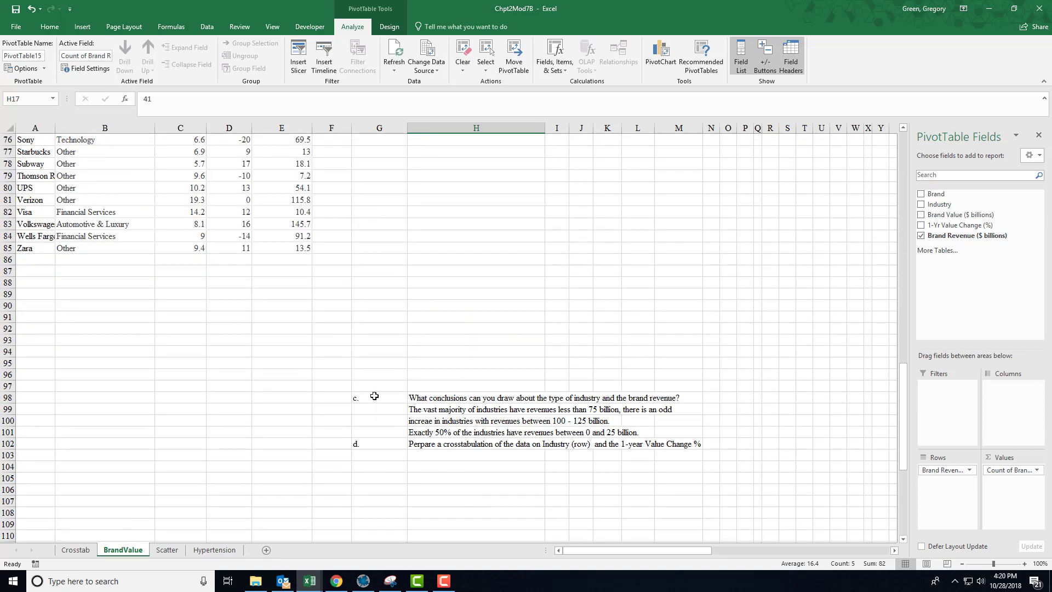
{"action": "left_click_drag", "start_coordinate": [374, 396], "coordinate": [643, 434]}
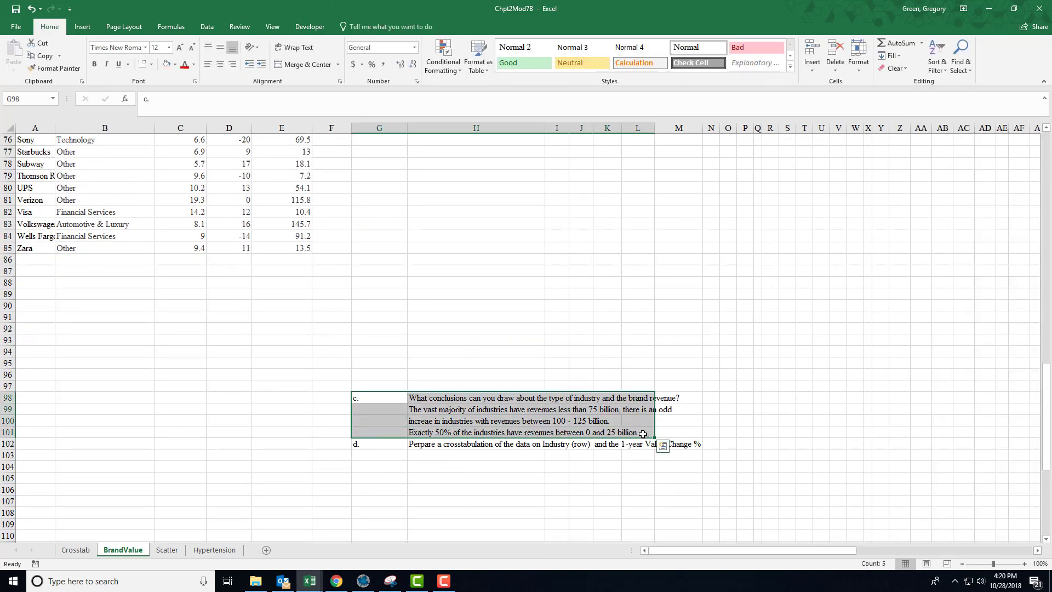
{"action": "key", "text": "ctrl+c"}
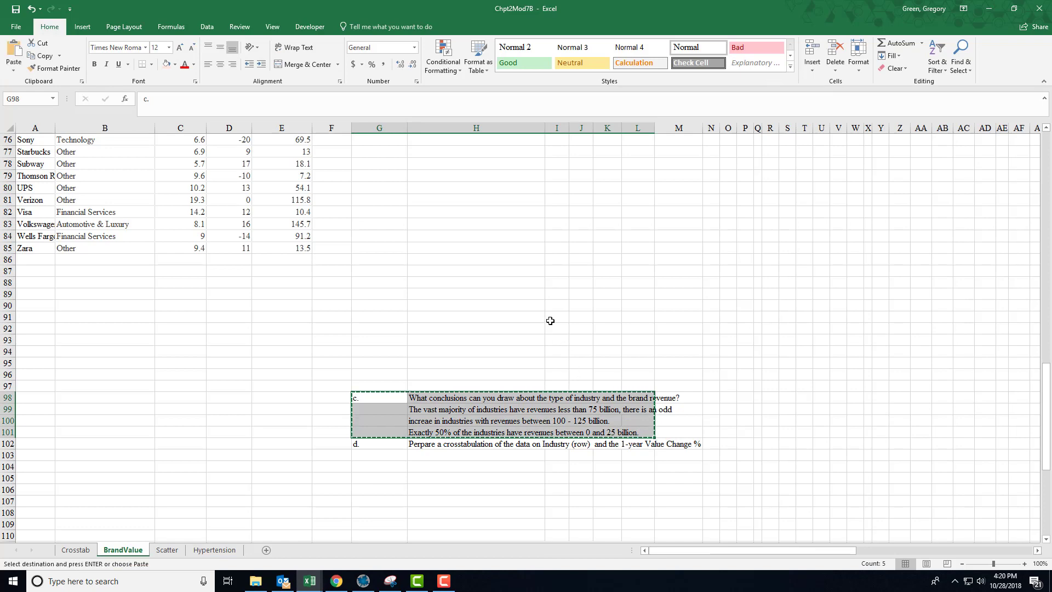
{"action": "scroll", "coordinate": [535, 326], "scroll_direction": "up", "scroll_amount": 20}
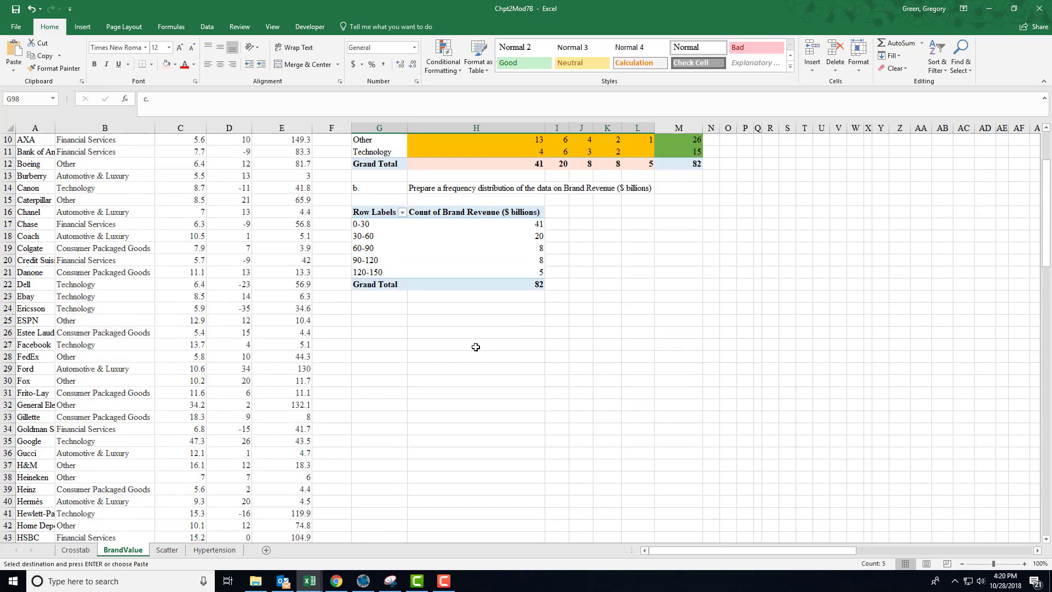
{"action": "left_click", "coordinate": [368, 310]}
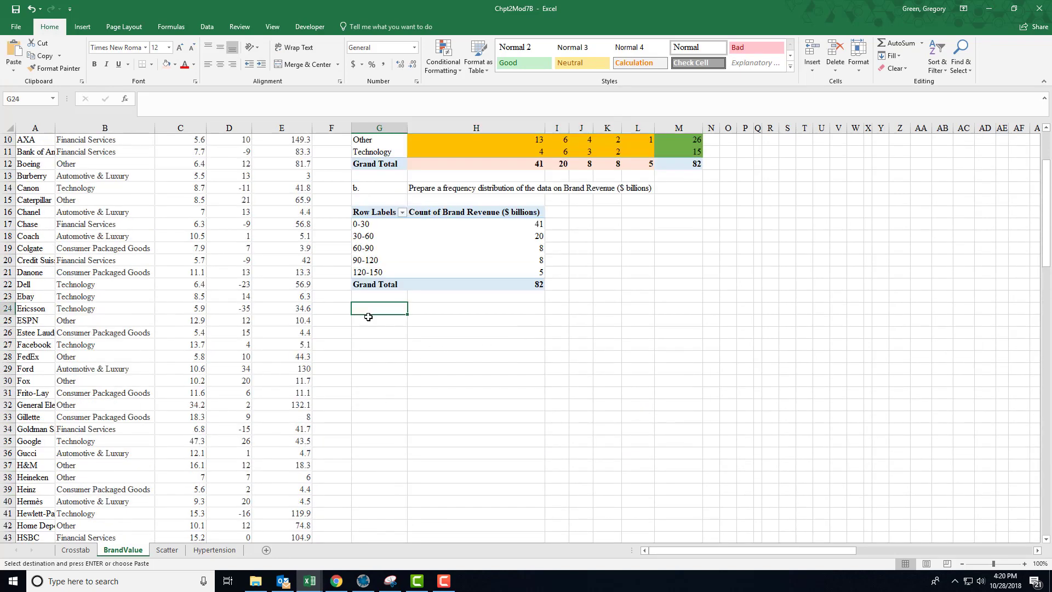
{"action": "key", "text": "Return"}
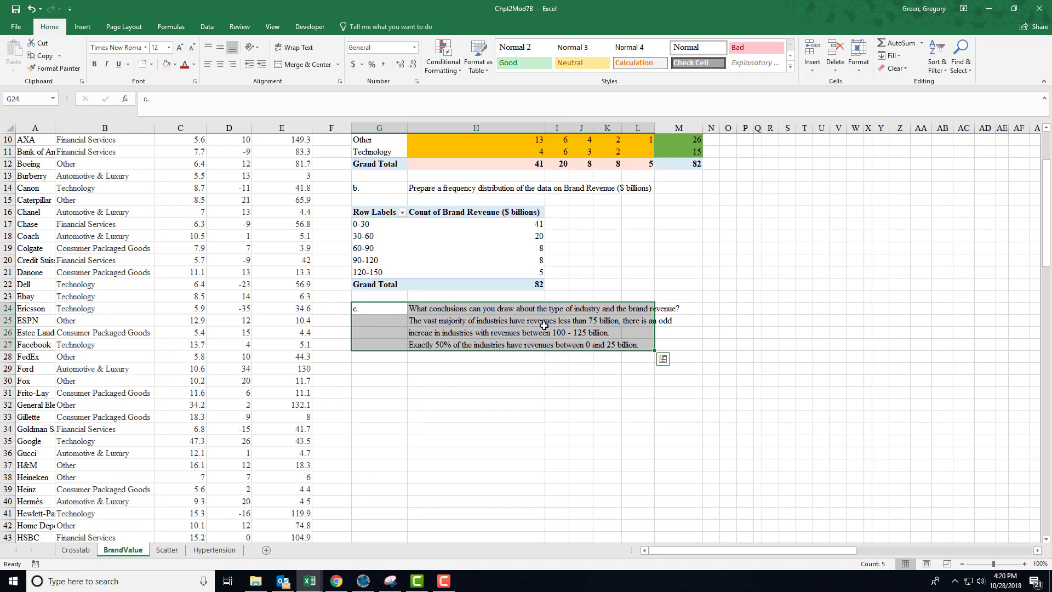
{"action": "left_click", "coordinate": [625, 382]}
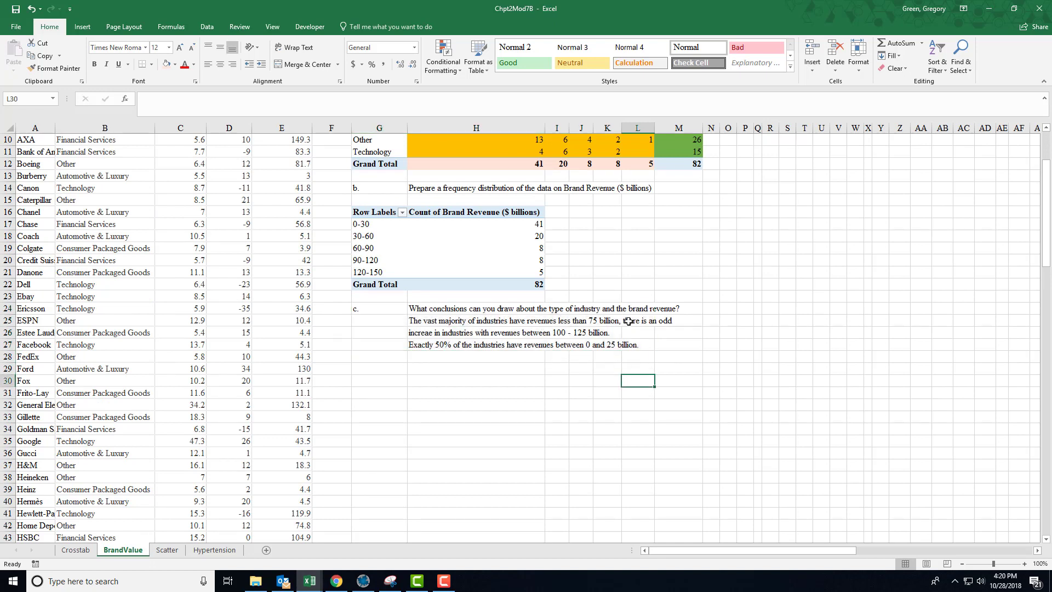
- Review the crosstab's Grand Total counts per revenue range against the part c conclusions
{"action": "scroll", "coordinate": [570, 391], "scroll_direction": "up", "scroll_amount": 2}
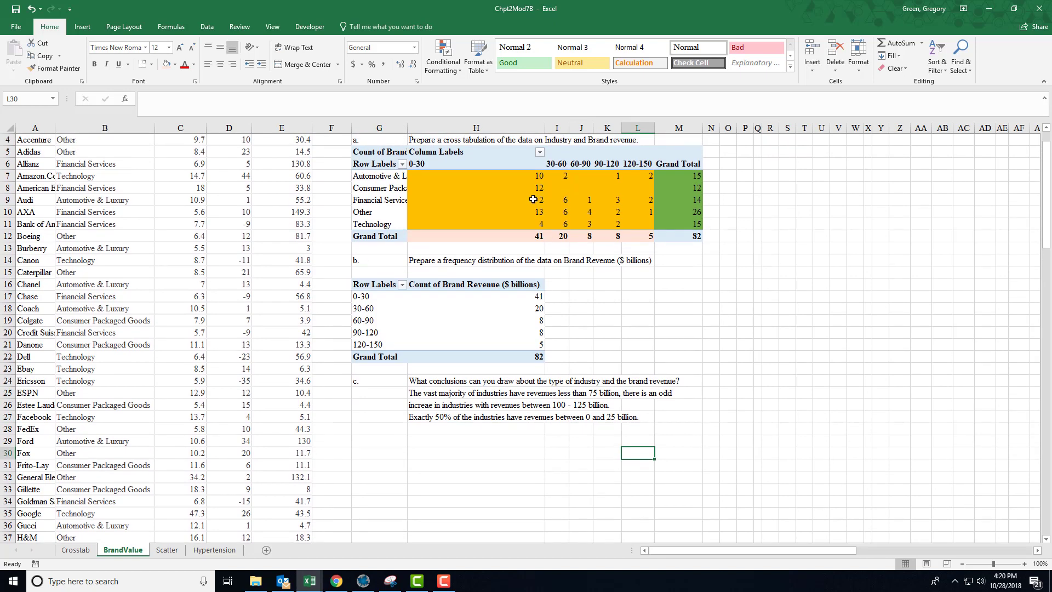
{"action": "mouse_move", "coordinate": [533, 199]}
{"action": "left_click_drag", "start_coordinate": [614, 238], "coordinate": [542, 238]}
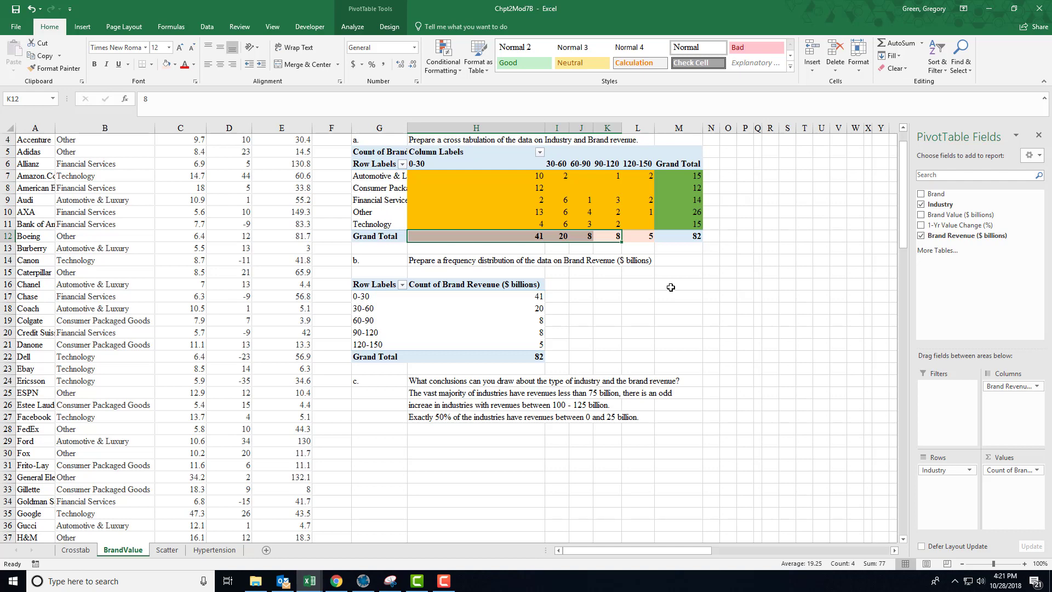
{"action": "left_click", "coordinate": [420, 163]}
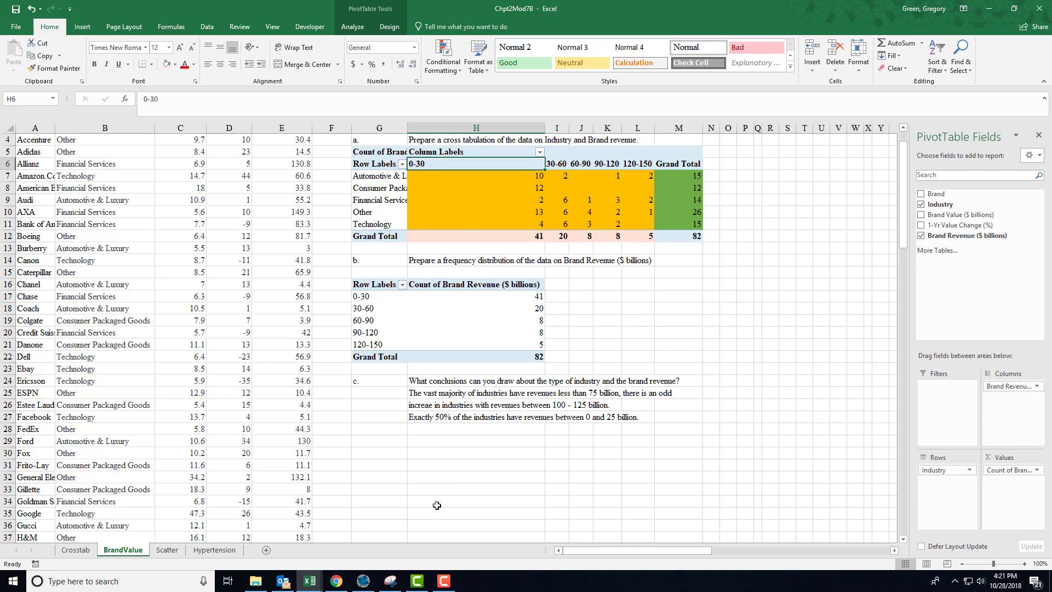
- Copy the part d crosstabulation question from G102:H102 to G30, below the part c conclusions
{"action": "scroll", "coordinate": [433, 511], "scroll_direction": "down", "scroll_amount": 13}
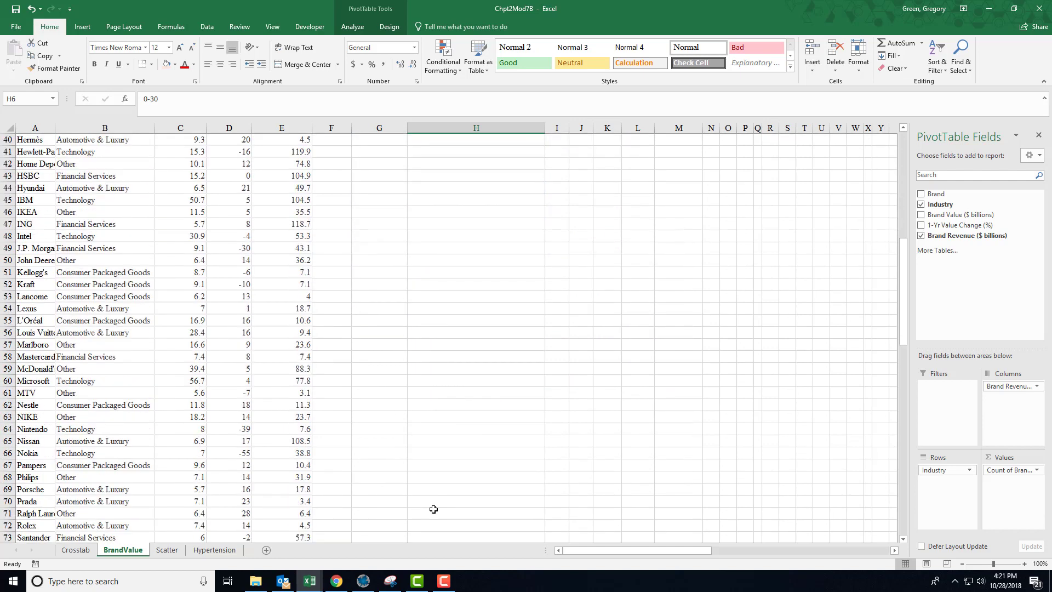
{"action": "scroll", "coordinate": [439, 498], "scroll_direction": "down", "scroll_amount": 12}
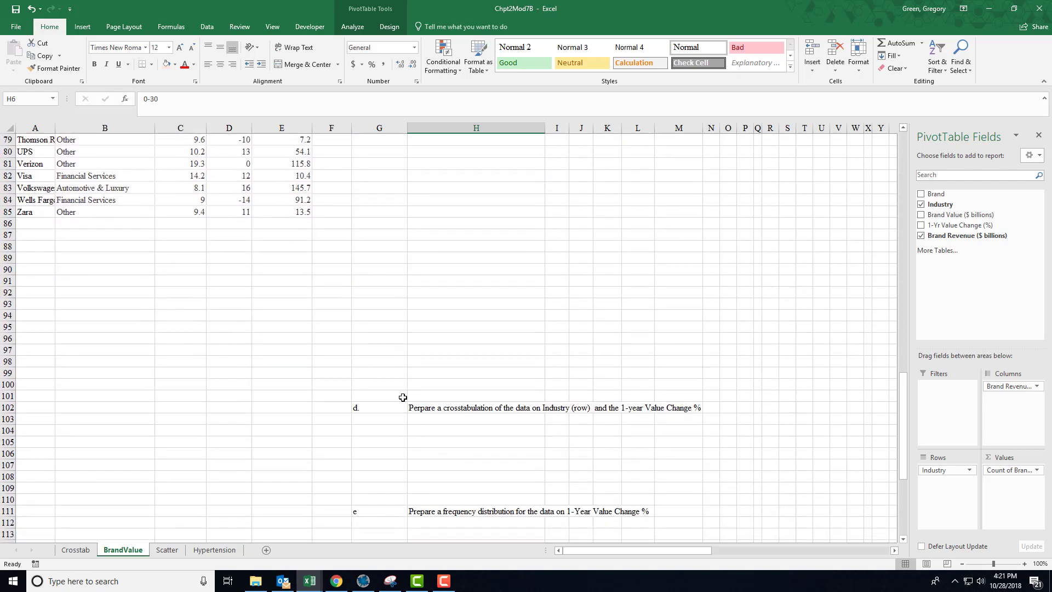
{"action": "left_click_drag", "start_coordinate": [381, 408], "coordinate": [410, 408]}
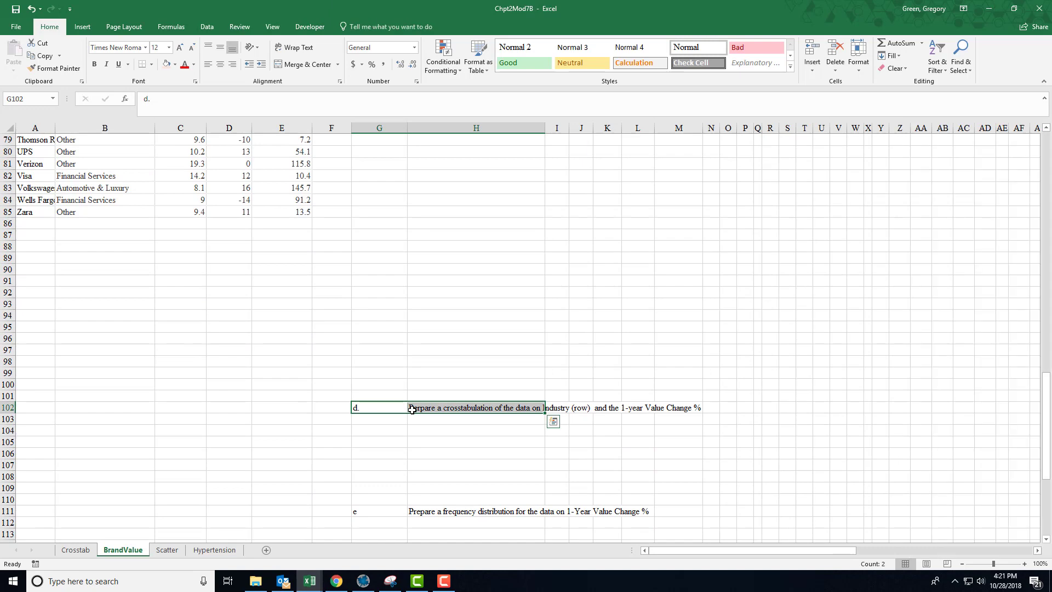
{"action": "key", "text": "ctrl+c"}
{"action": "scroll", "coordinate": [408, 347], "scroll_direction": "up", "scroll_amount": 18}
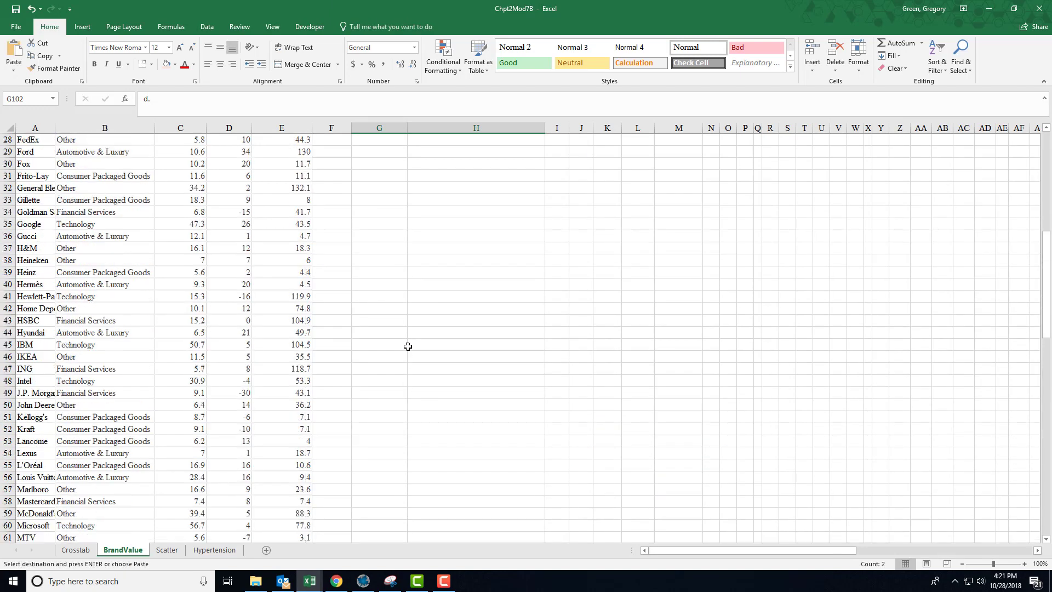
{"action": "scroll", "coordinate": [408, 347], "scroll_direction": "up", "scroll_amount": 2}
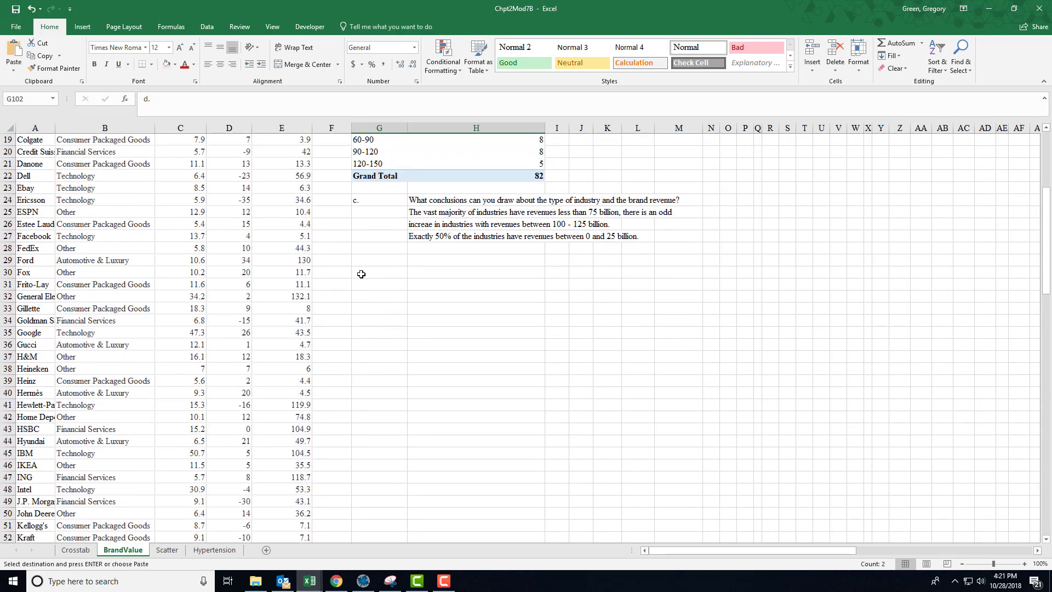
{"action": "left_click", "coordinate": [362, 273]}
{"action": "key", "text": "Return"}
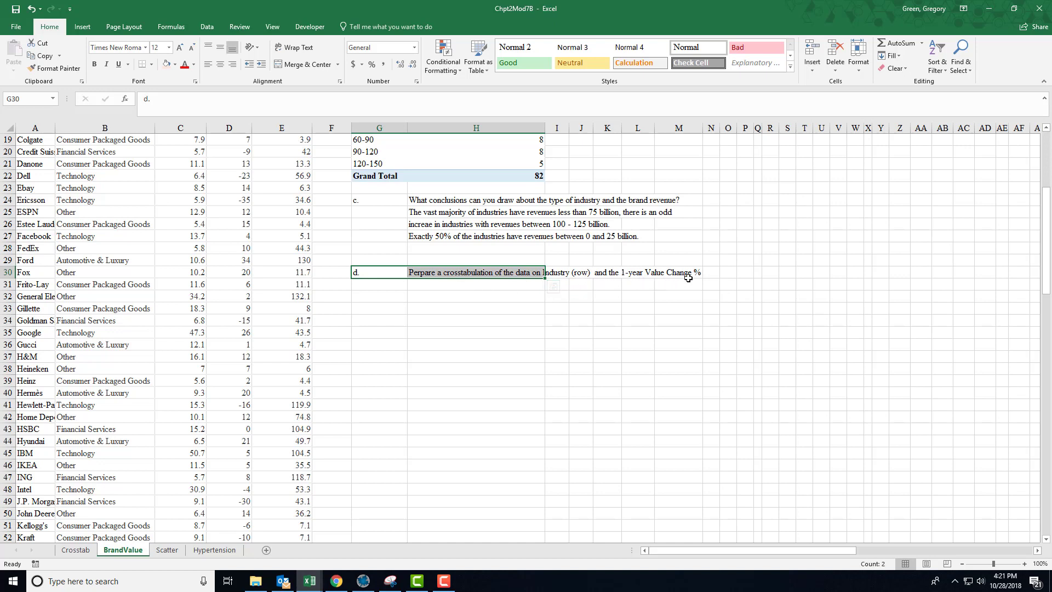
- Create a PivotTable from the brand data in A3:E85, placed on the existing worksheet at G31
{"action": "scroll", "coordinate": [164, 283], "scroll_direction": "up", "scroll_amount": 6}
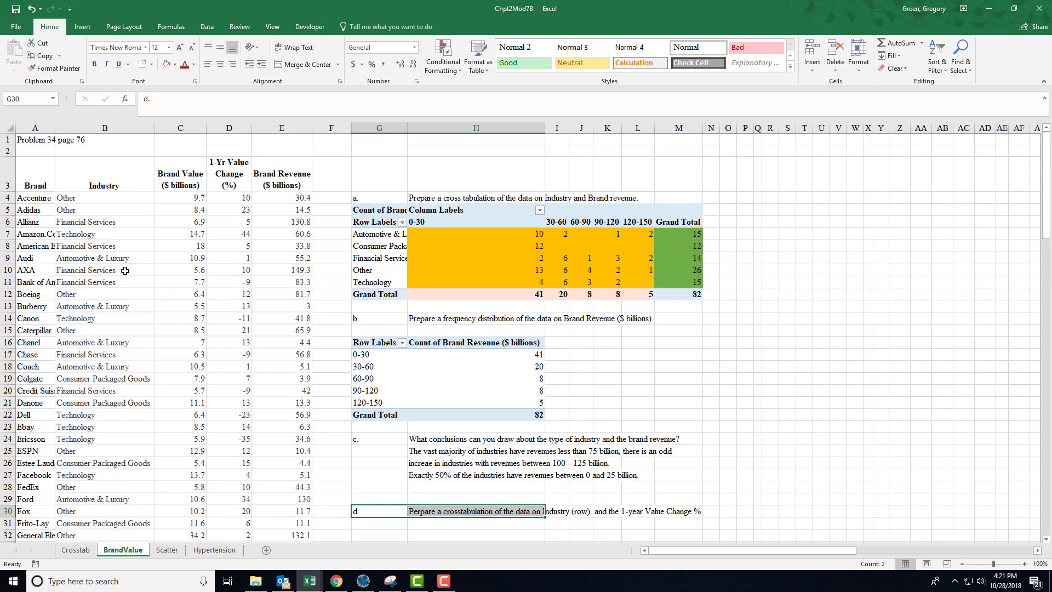
{"action": "left_click", "coordinate": [46, 177]}
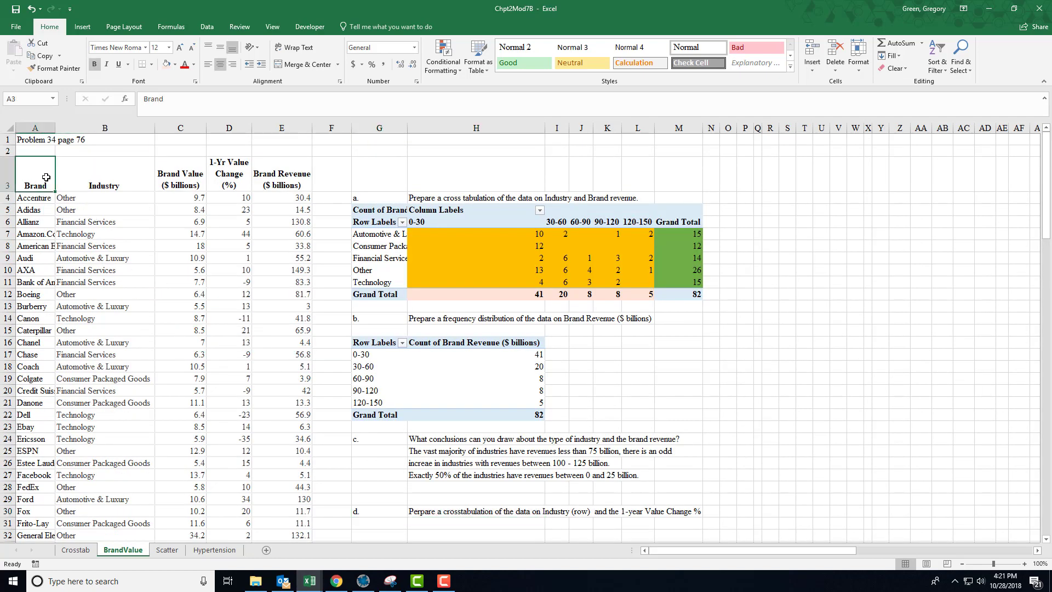
{"action": "key", "text": "ctrl+shift+Right"}
{"action": "key", "text": "ctrl+shift+Down"}
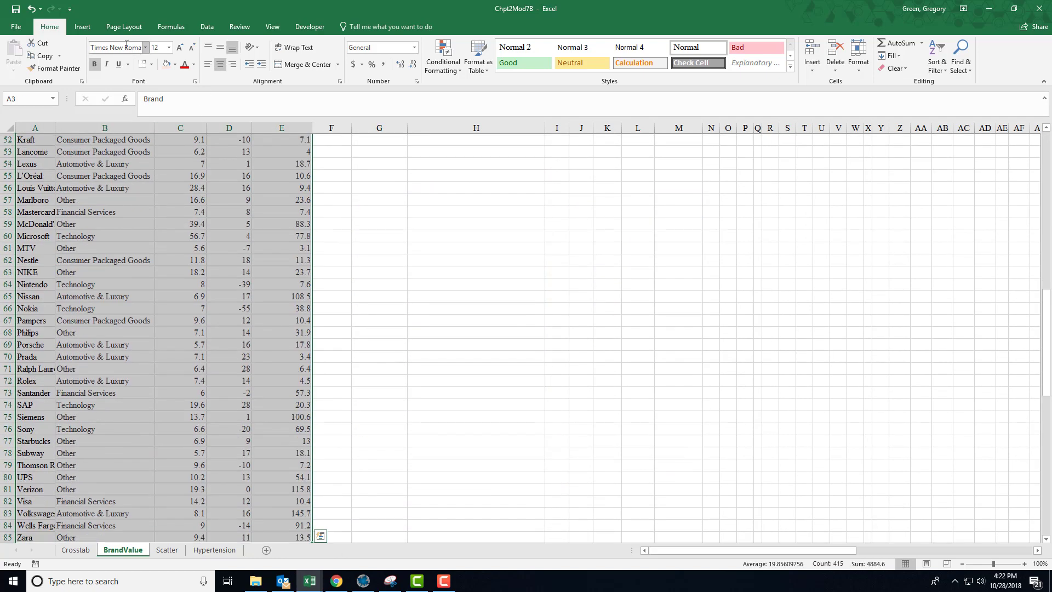
{"action": "left_click", "coordinate": [83, 26]}
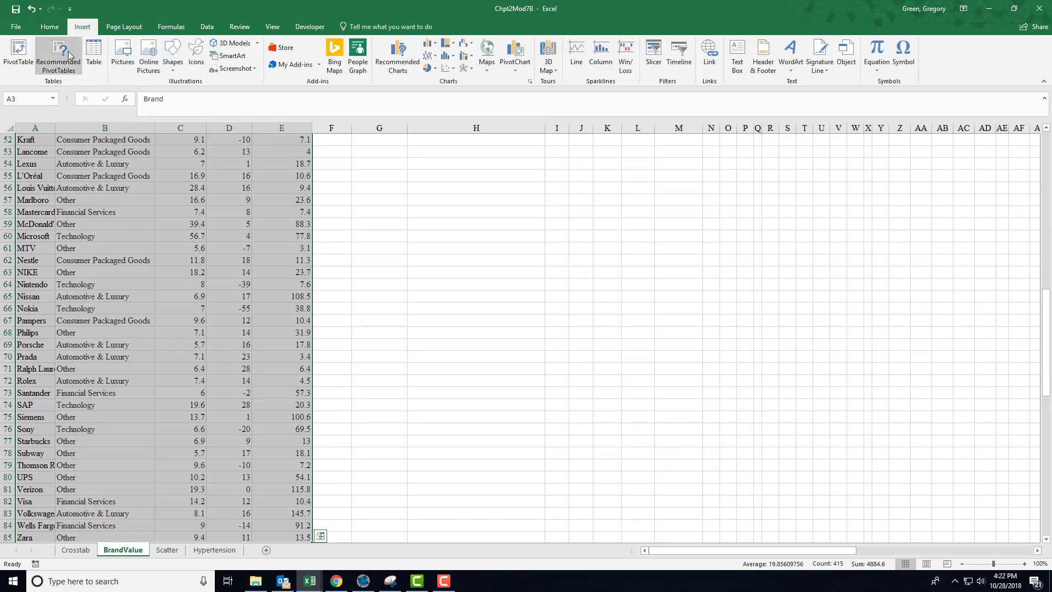
{"action": "left_click", "coordinate": [18, 52]}
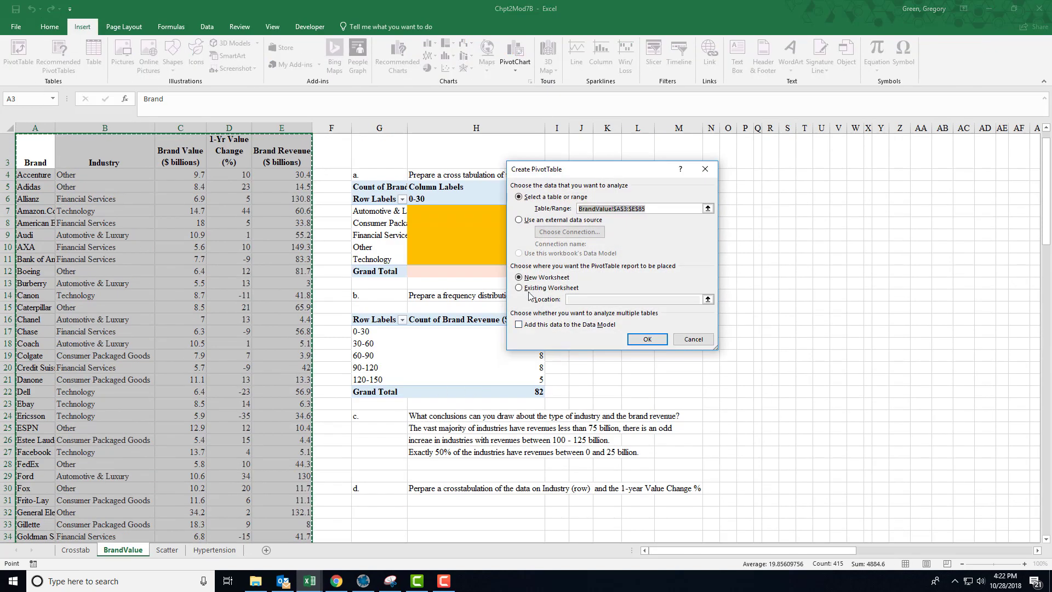
{"action": "left_click", "coordinate": [527, 288]}
{"action": "left_click", "coordinate": [379, 501]}
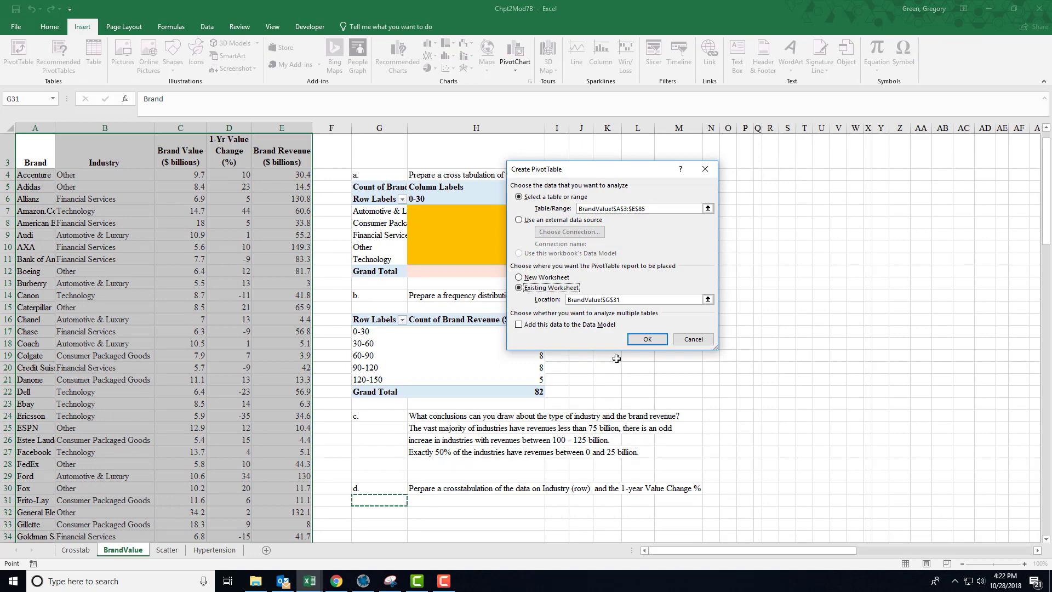
{"action": "left_click", "coordinate": [638, 338]}
- Lay out the part d PivotTable with Industry as row labels and 1-Yr Value Change (%) as column labels
{"action": "scroll", "coordinate": [593, 438], "scroll_direction": "down", "scroll_amount": 1}
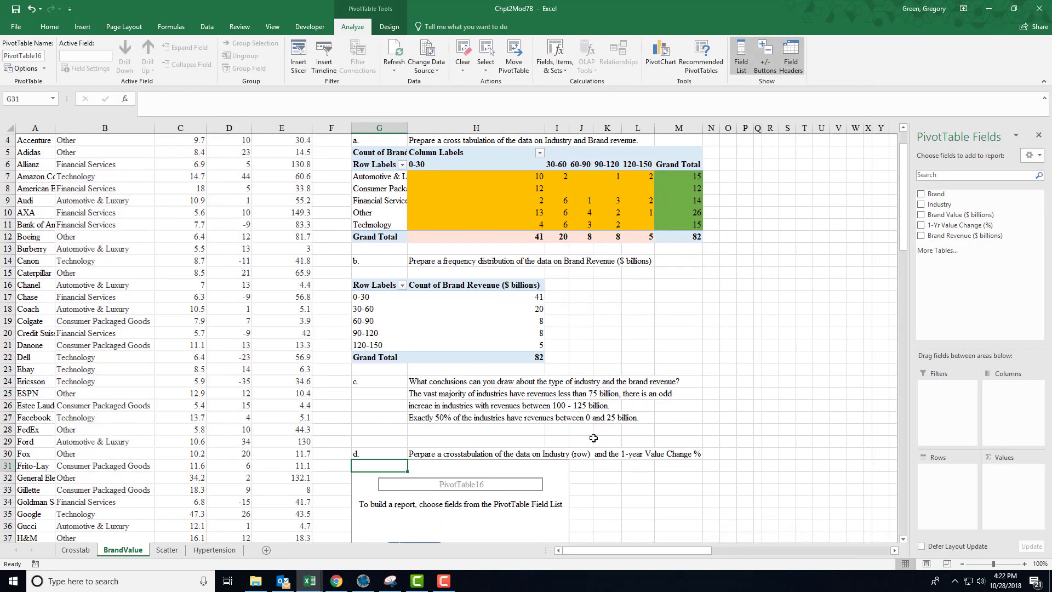
{"action": "scroll", "coordinate": [593, 437], "scroll_direction": "down", "scroll_amount": 3}
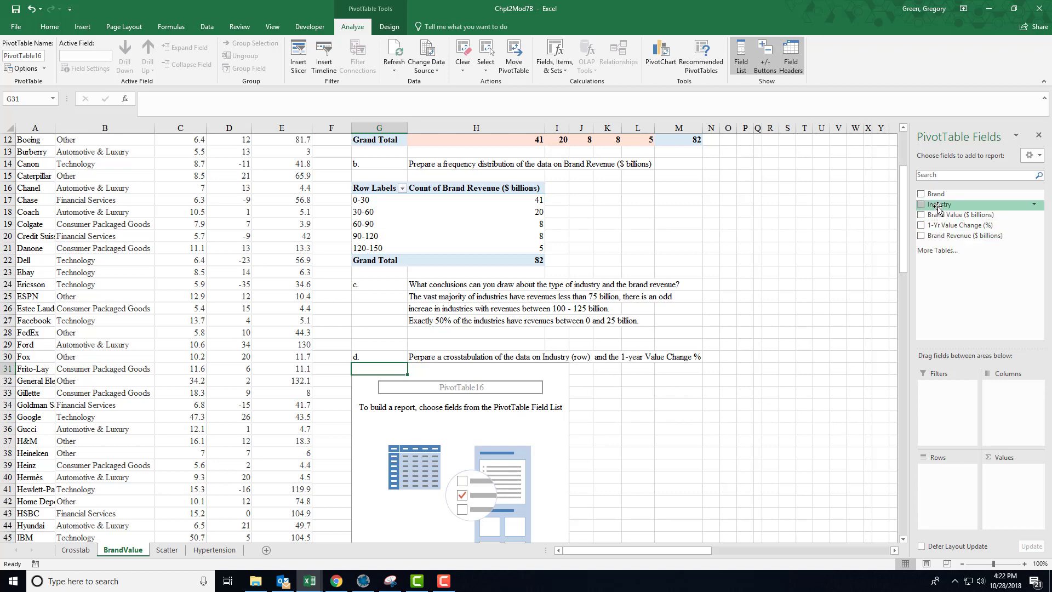
{"action": "left_click_drag", "start_coordinate": [938, 207], "coordinate": [948, 476]}
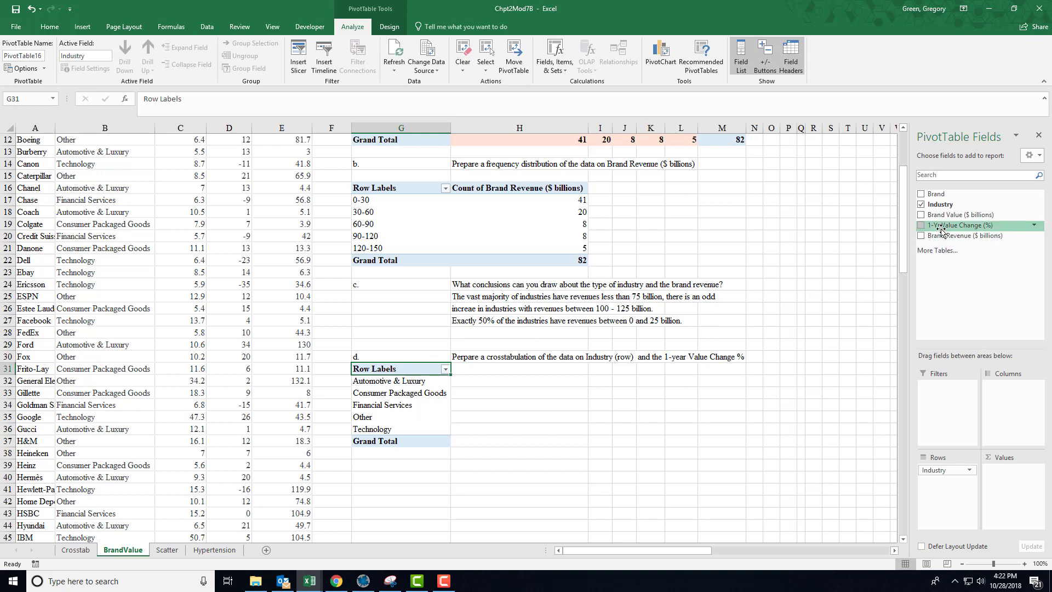
{"action": "left_click_drag", "start_coordinate": [941, 230], "coordinate": [969, 400]}
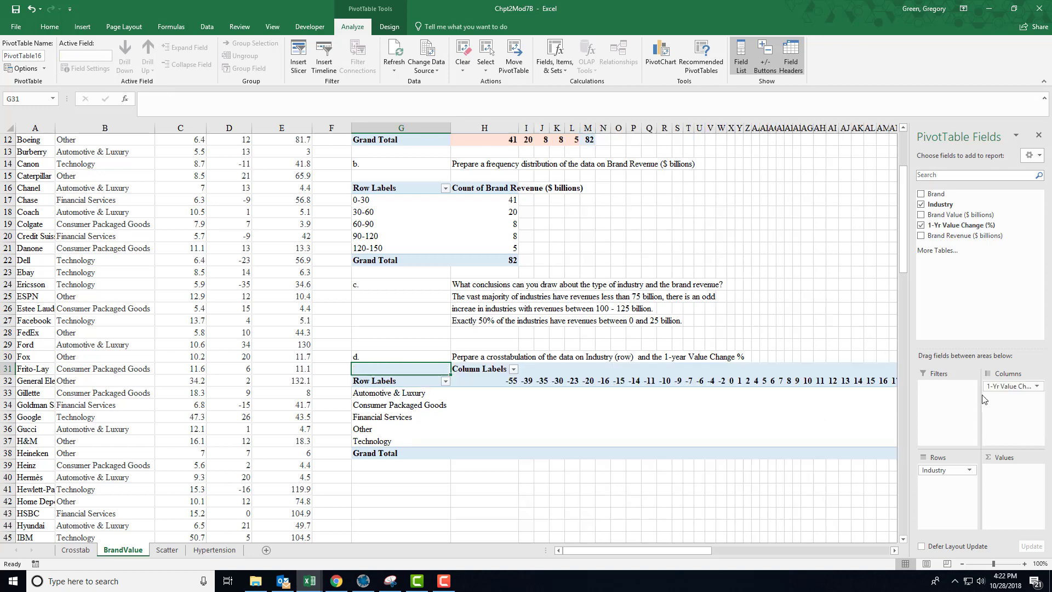
- Group the 1-Yr Value Change (%) column labels by 20, starting at -60 and ending at 50
{"action": "right_click", "coordinate": [546, 382]}
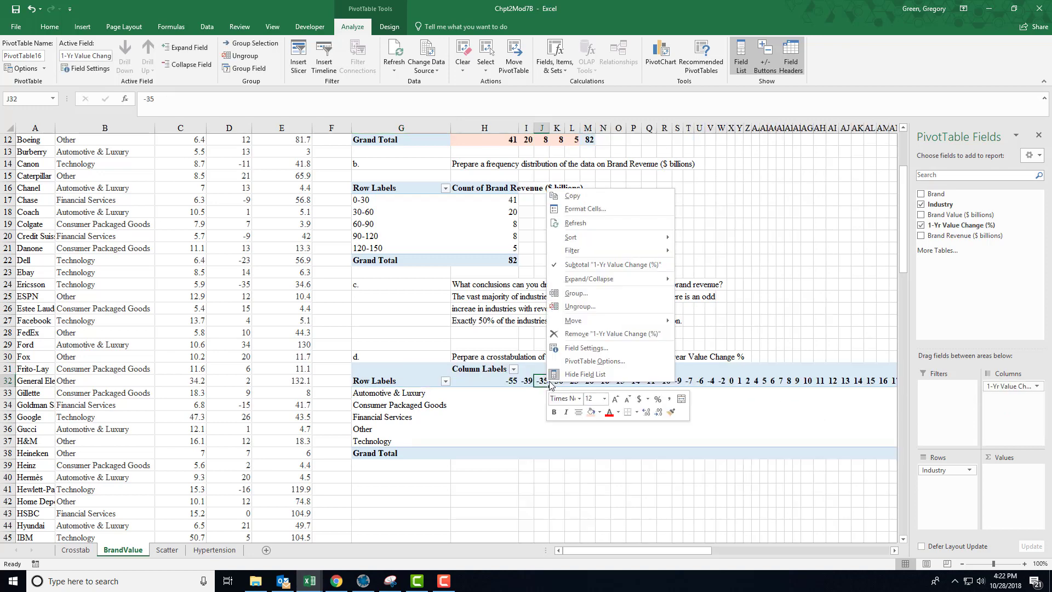
{"action": "left_click", "coordinate": [577, 294]}
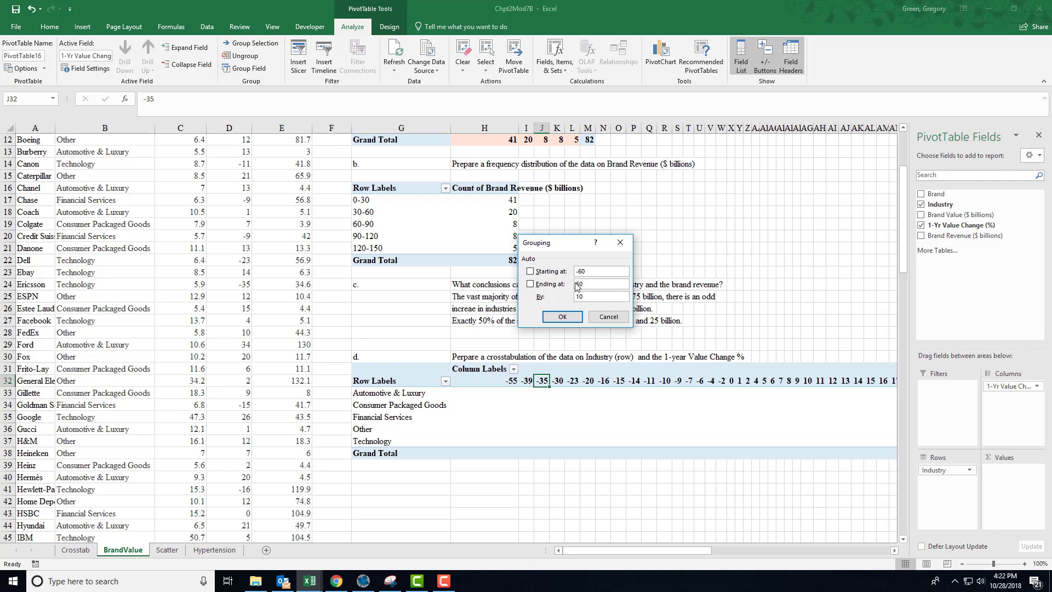
{"action": "left_click_drag", "start_coordinate": [584, 298], "coordinate": [575, 300]}
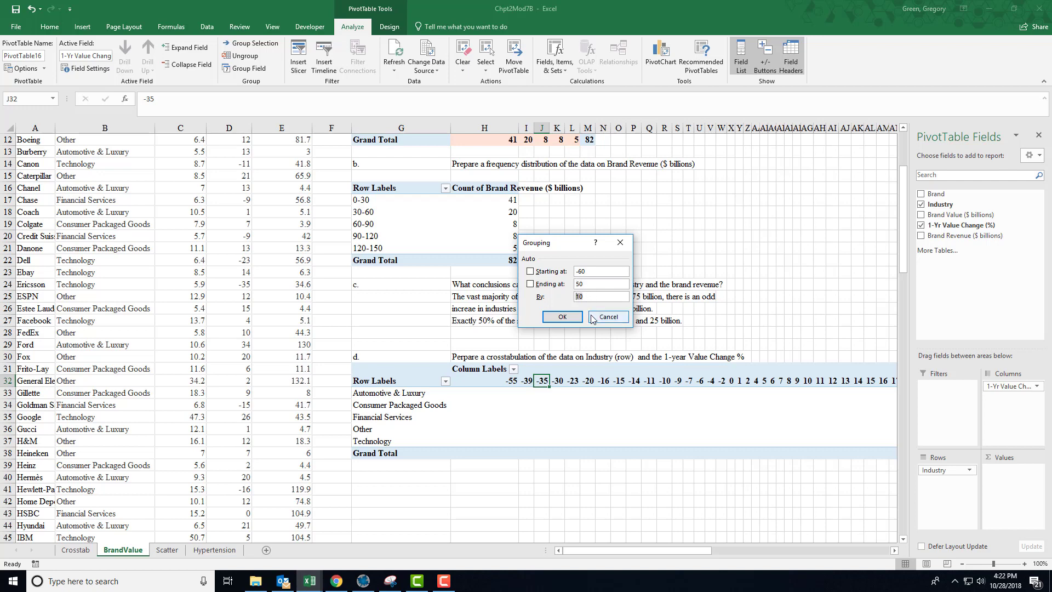
{"action": "key", "text": "Return"}
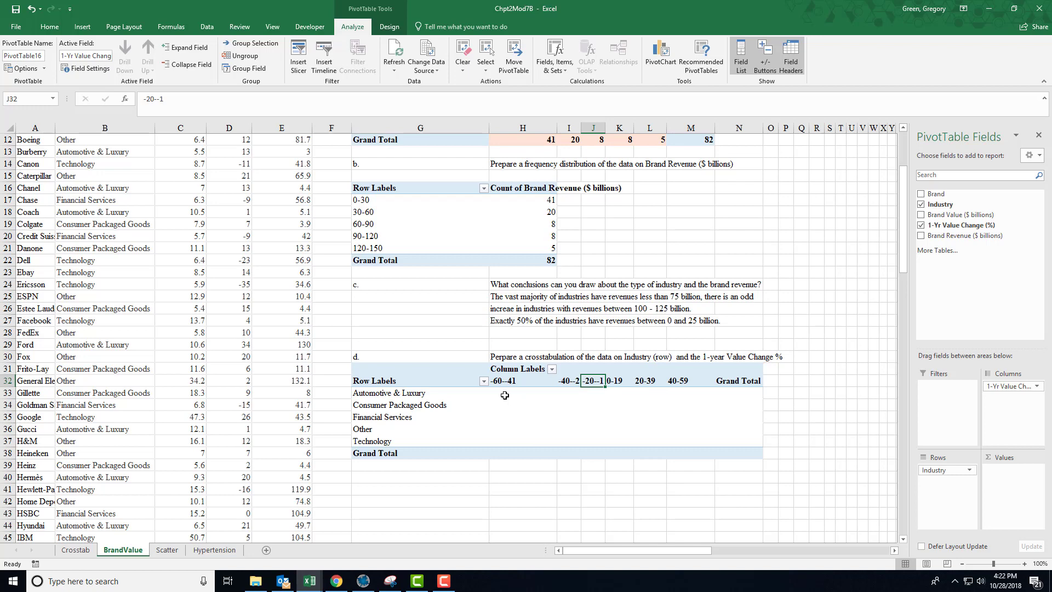
- Widen columns I and J so the -40--21 and -20--1 group headings fit fully
{"action": "left_click_drag", "start_coordinate": [504, 396], "coordinate": [668, 444]}
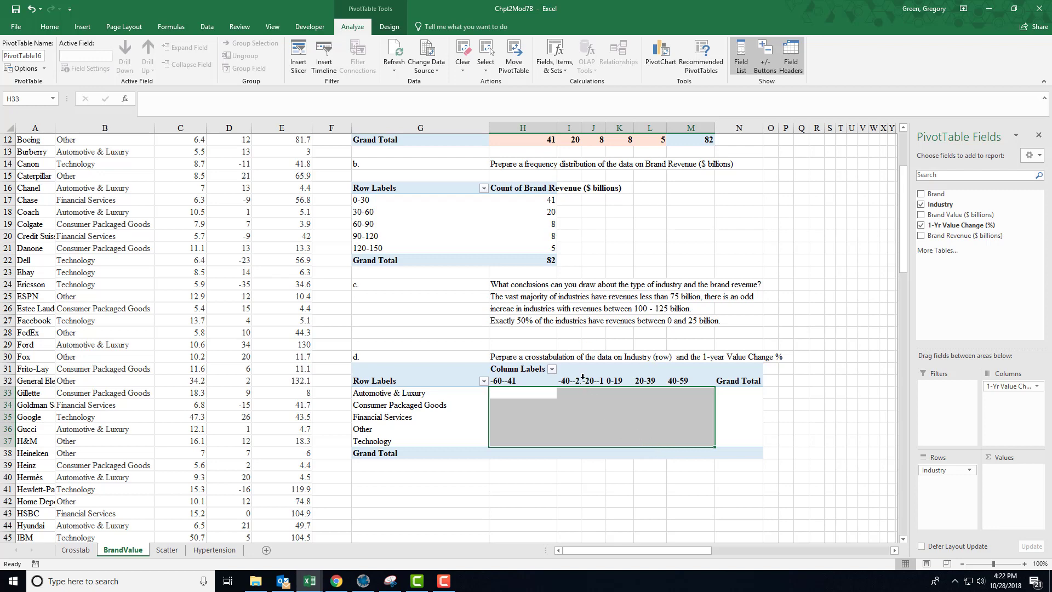
{"action": "double_click", "coordinate": [581, 129]}
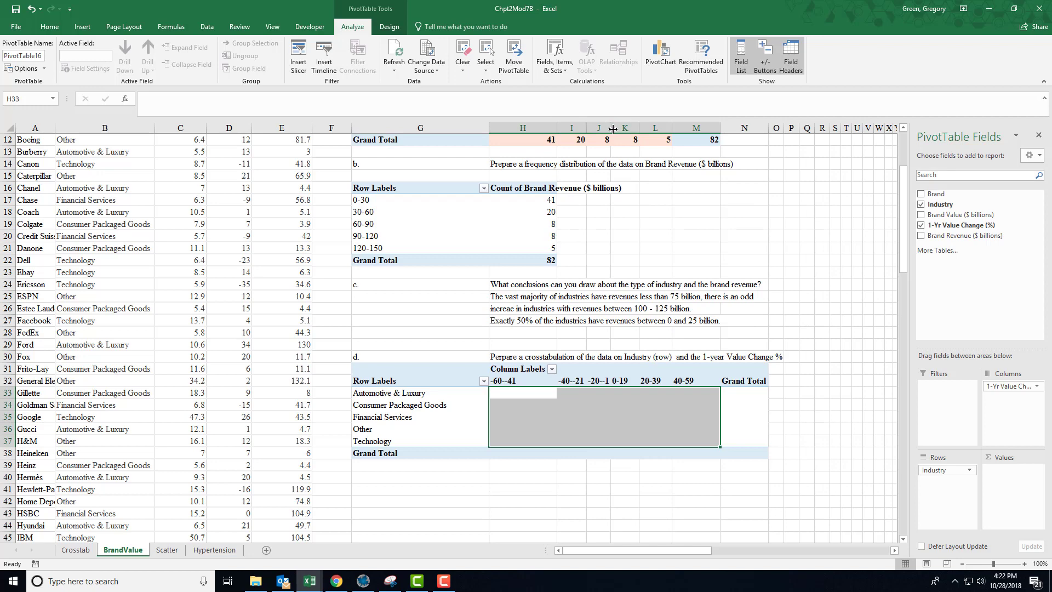
{"action": "double_click", "coordinate": [612, 129]}
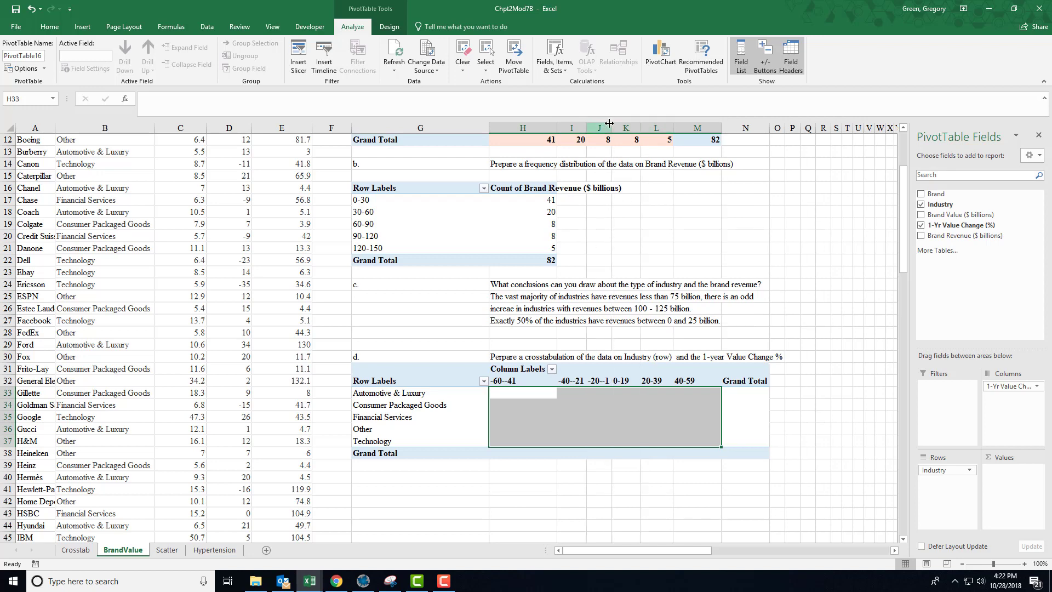
{"action": "left_click_drag", "start_coordinate": [612, 125], "coordinate": [623, 125]}
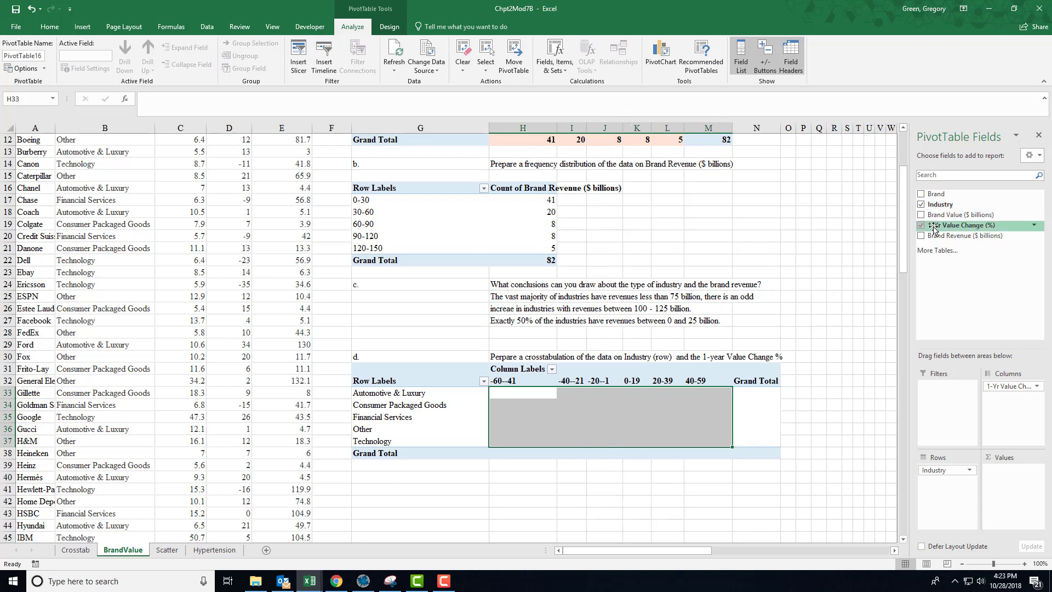
- Add 1-Yr Value Change (%) as counted values in the part d PivotTable
{"action": "left_click_drag", "start_coordinate": [939, 228], "coordinate": [1008, 488]}
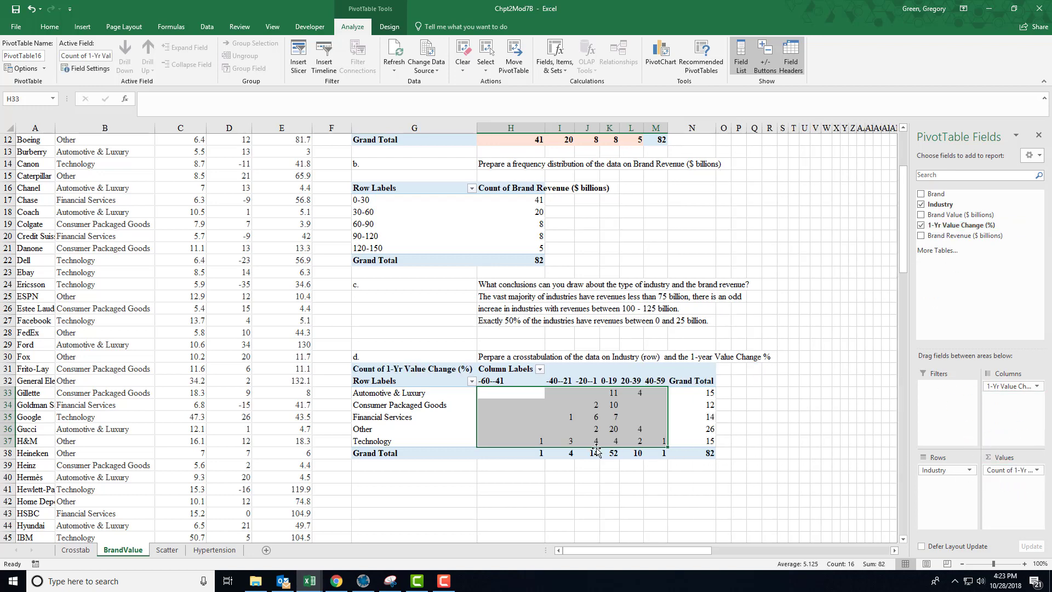
{"action": "left_click", "coordinate": [614, 393]}
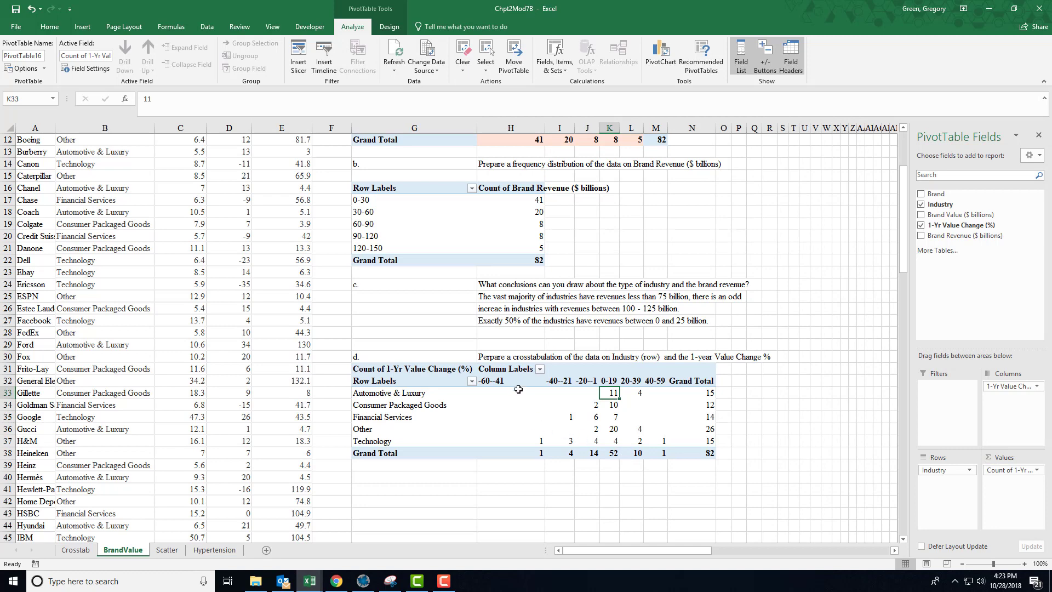
{"action": "mouse_move", "coordinate": [617, 402]}
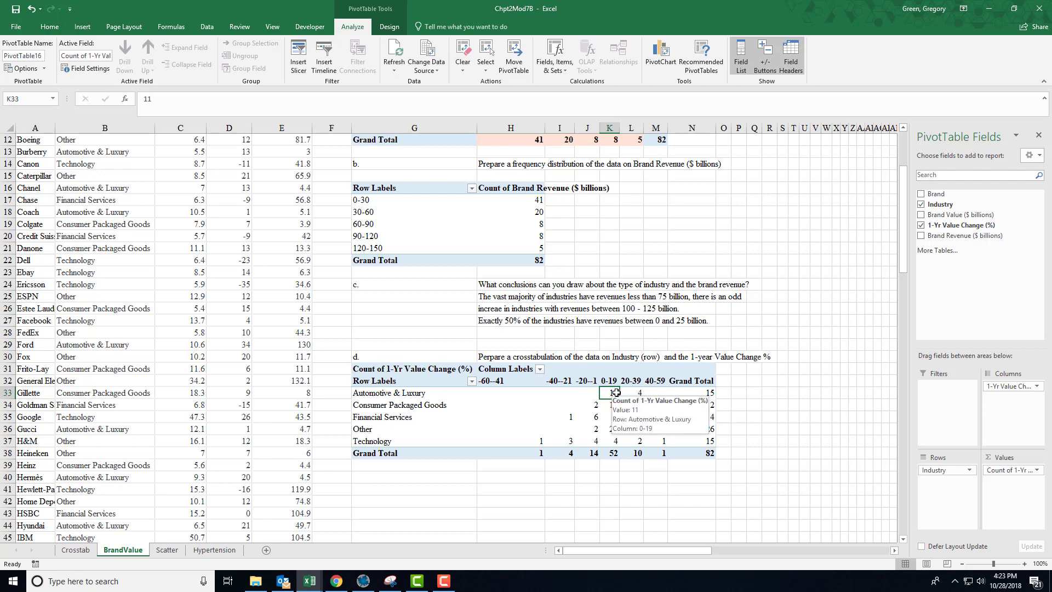
- Compare the part a Brand Revenue crosstab with the part d counts by industry and 1-year value change
{"action": "scroll", "coordinate": [617, 393], "scroll_direction": "up", "scroll_amount": 3}
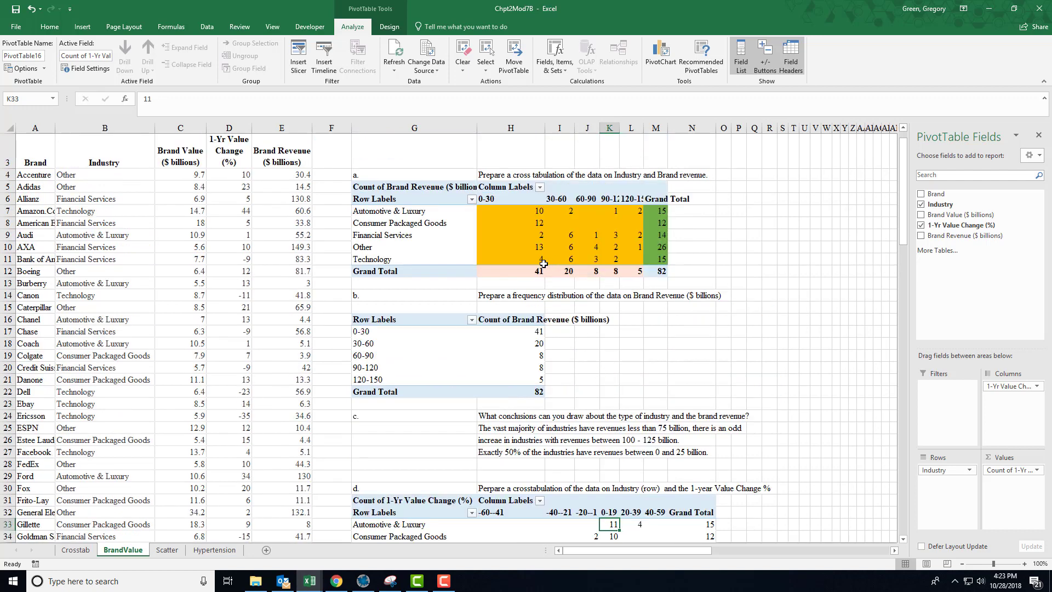
{"action": "scroll", "coordinate": [658, 454], "scroll_direction": "down", "scroll_amount": 5}
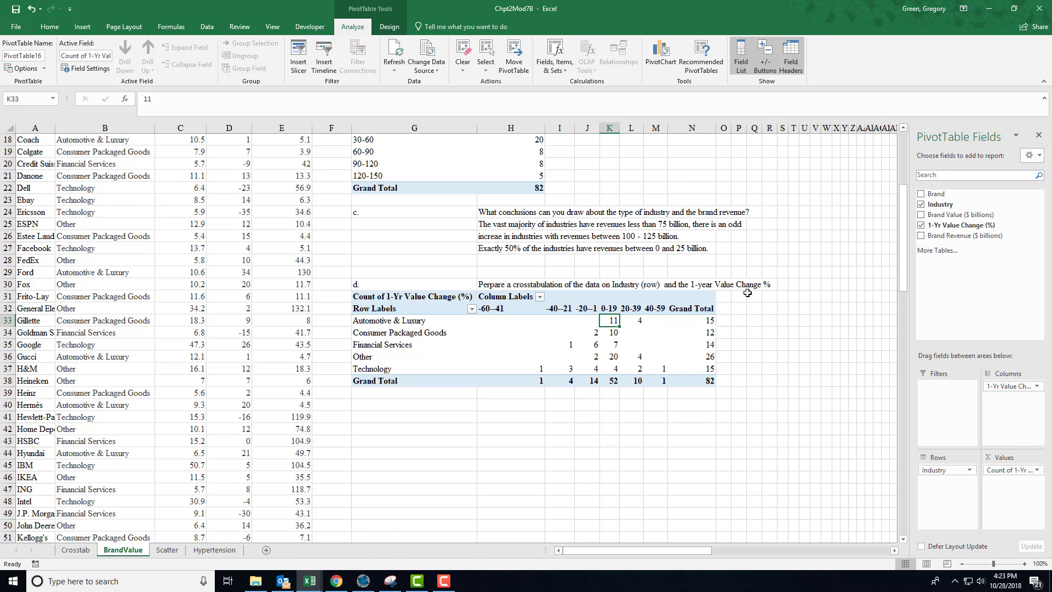
{"action": "mouse_move", "coordinate": [614, 326]}
{"action": "left_click", "coordinate": [613, 347]}
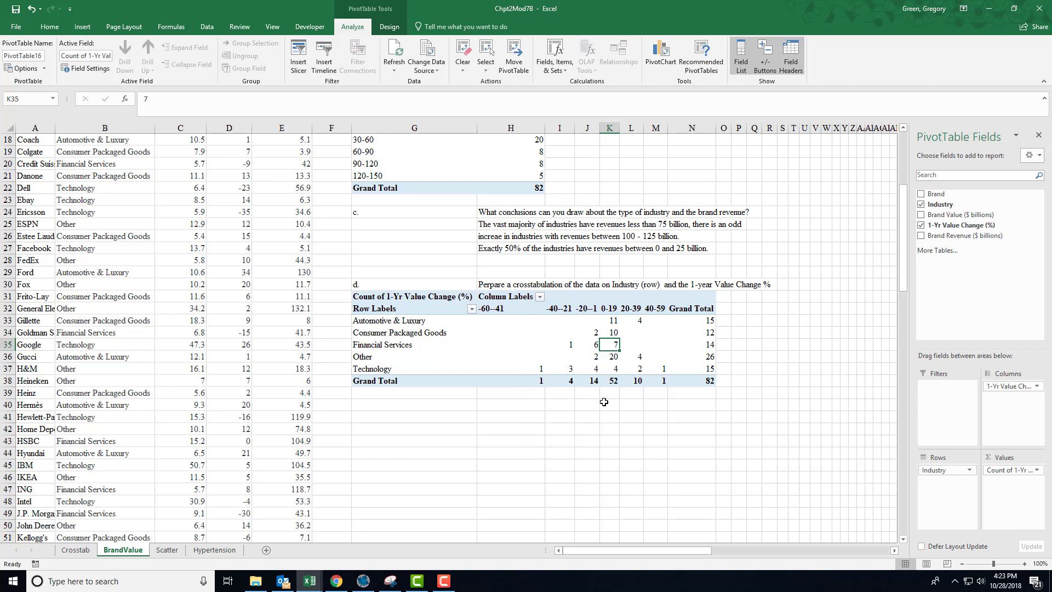
- Fill the part d crosstab counts in H33:M37 with gold
{"action": "left_click_drag", "start_coordinate": [530, 324], "coordinate": [660, 370]}
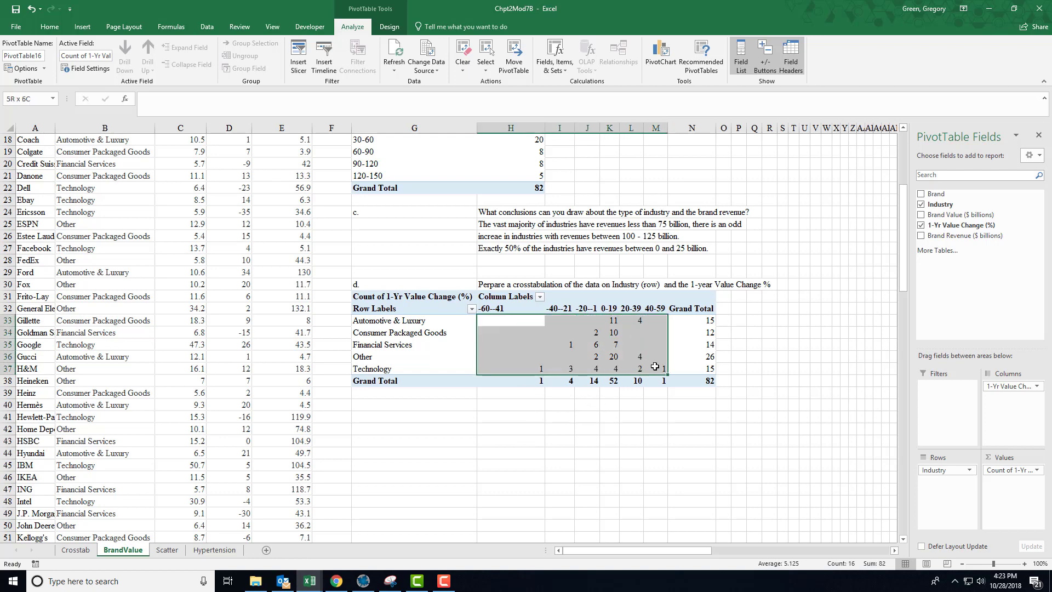
{"action": "left_click", "coordinate": [49, 26]}
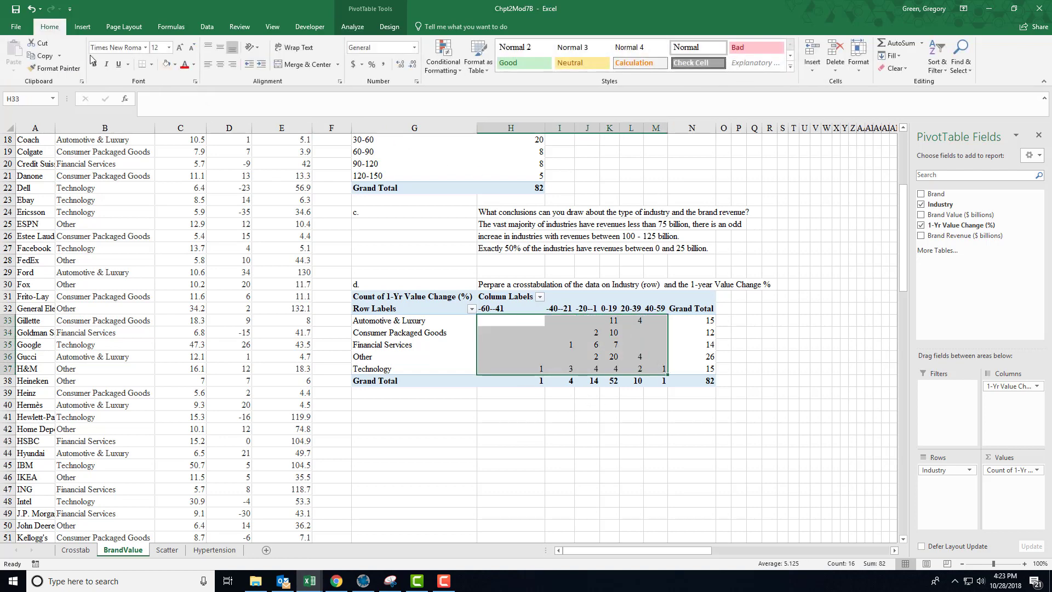
{"action": "left_click", "coordinate": [175, 64]}
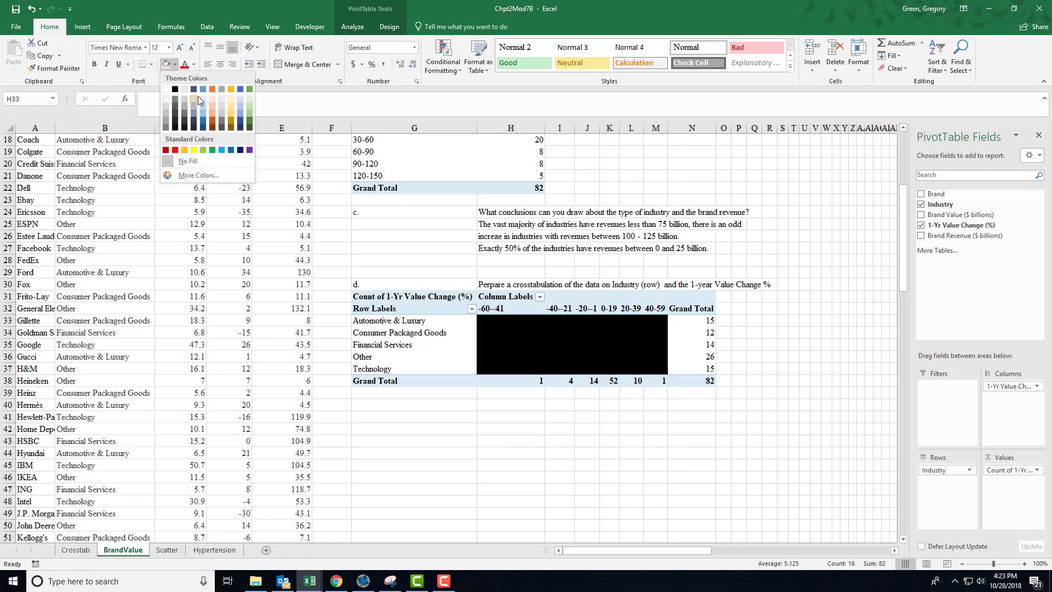
{"action": "left_click", "coordinate": [231, 90]}
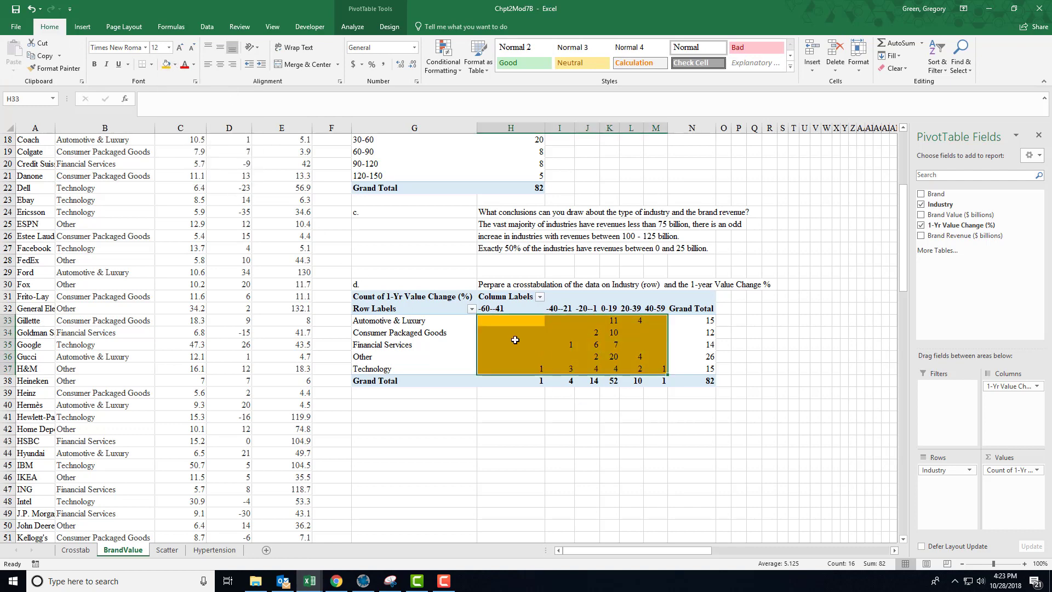
- Fill the part d row totals in N33:N37 with green and the column totals in H38:M38 with light orange
{"action": "left_click_drag", "start_coordinate": [395, 321], "coordinate": [406, 360]}
{"action": "left_click_drag", "start_coordinate": [510, 309], "coordinate": [691, 370]}
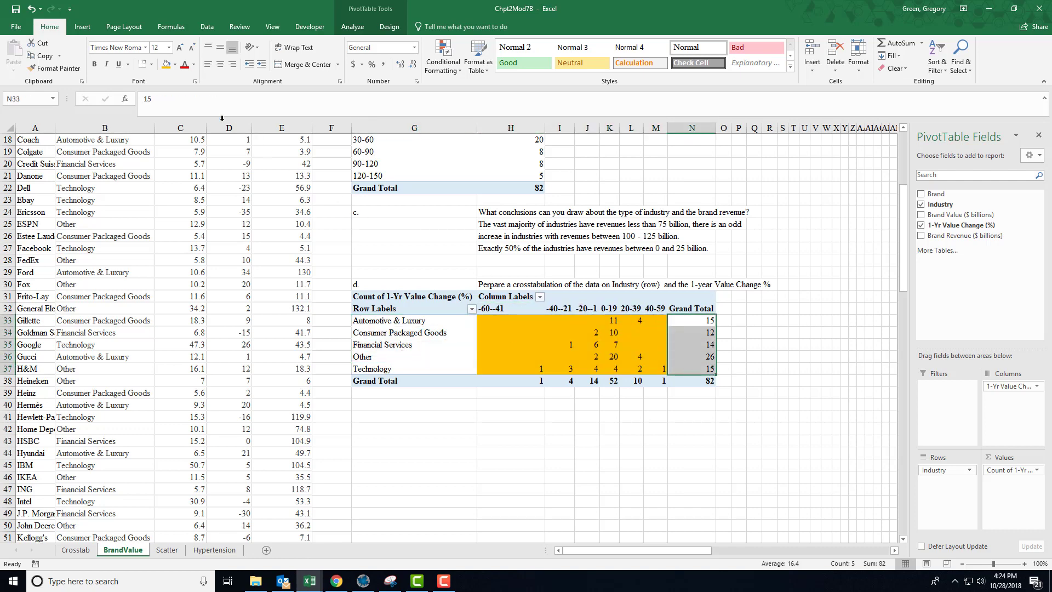
{"action": "left_click", "coordinate": [175, 65]}
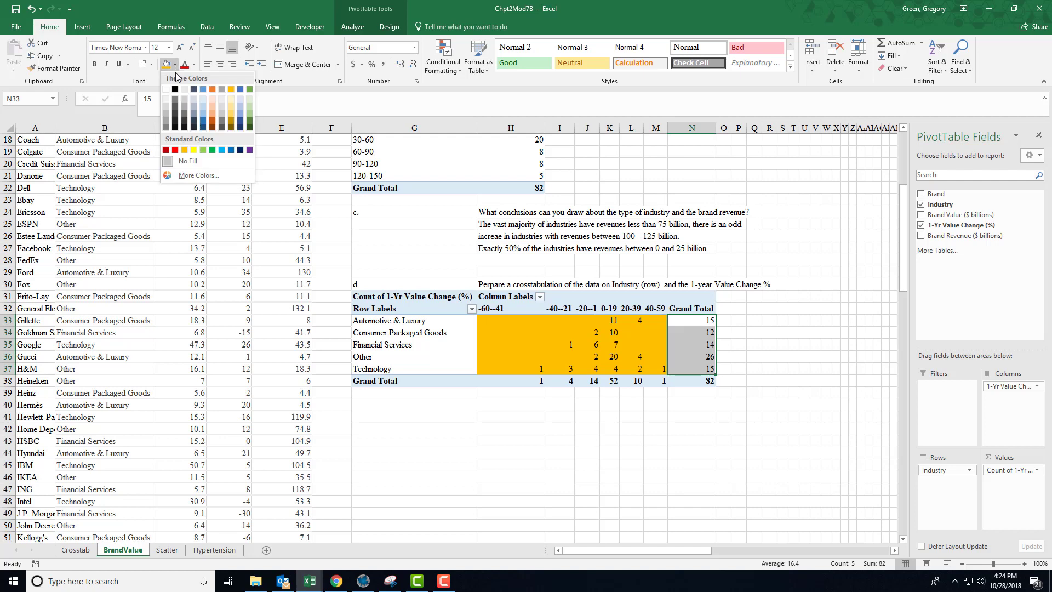
{"action": "left_click", "coordinate": [249, 89]}
{"action": "left_click_drag", "start_coordinate": [507, 382], "coordinate": [652, 376]}
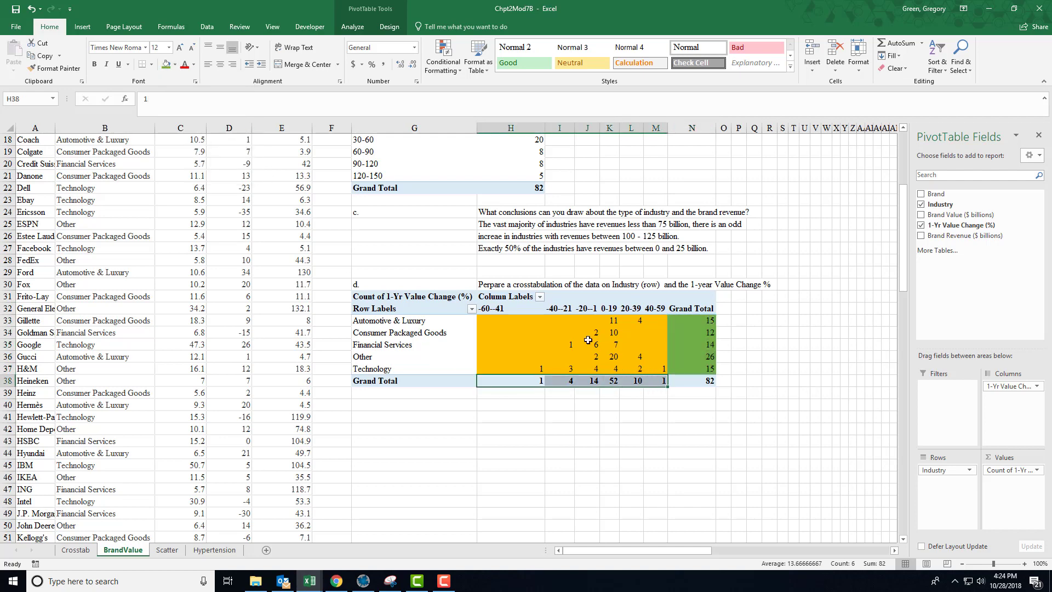
{"action": "left_click", "coordinate": [175, 65]}
{"action": "left_click", "coordinate": [213, 101]}
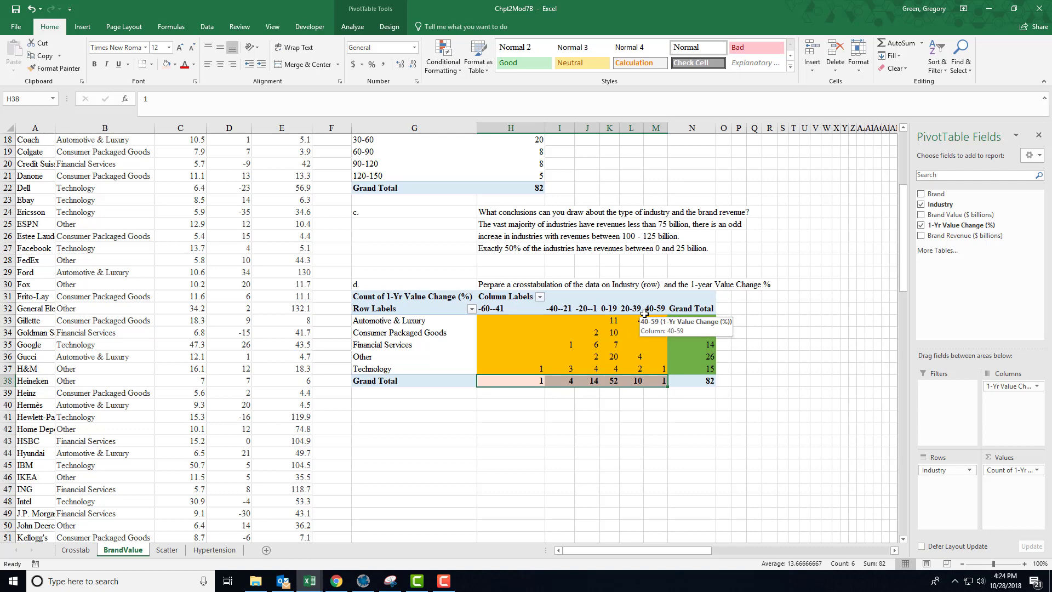
- Copy the part e question from G111:H111 to G41, below the part d PivotTable
{"action": "scroll", "coordinate": [471, 454], "scroll_direction": "down", "scroll_amount": 11}
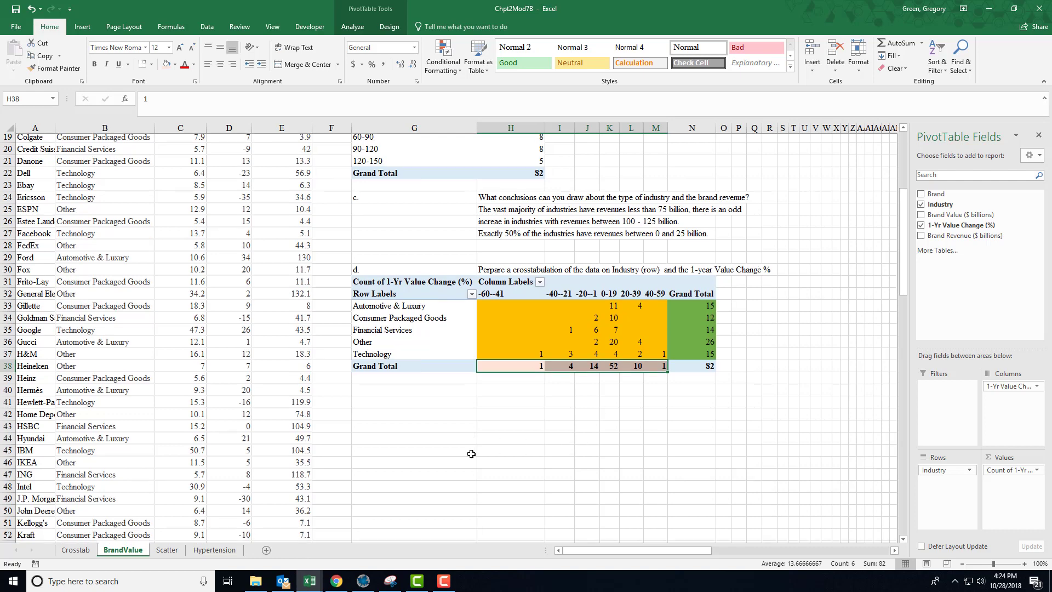
{"action": "scroll", "coordinate": [472, 454], "scroll_direction": "down", "scroll_amount": 11}
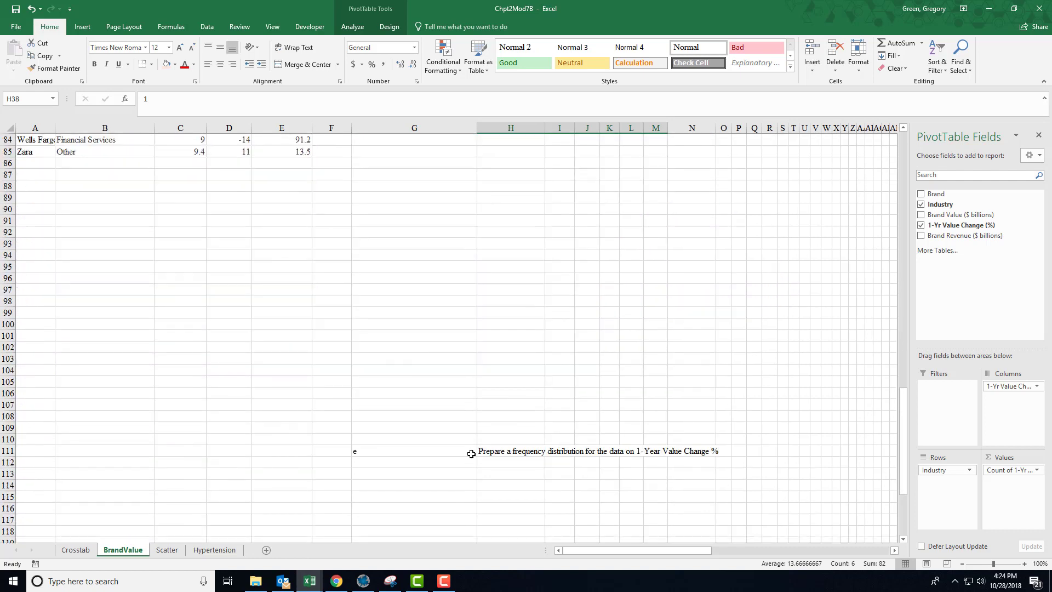
{"action": "left_click_drag", "start_coordinate": [460, 453], "coordinate": [511, 452]}
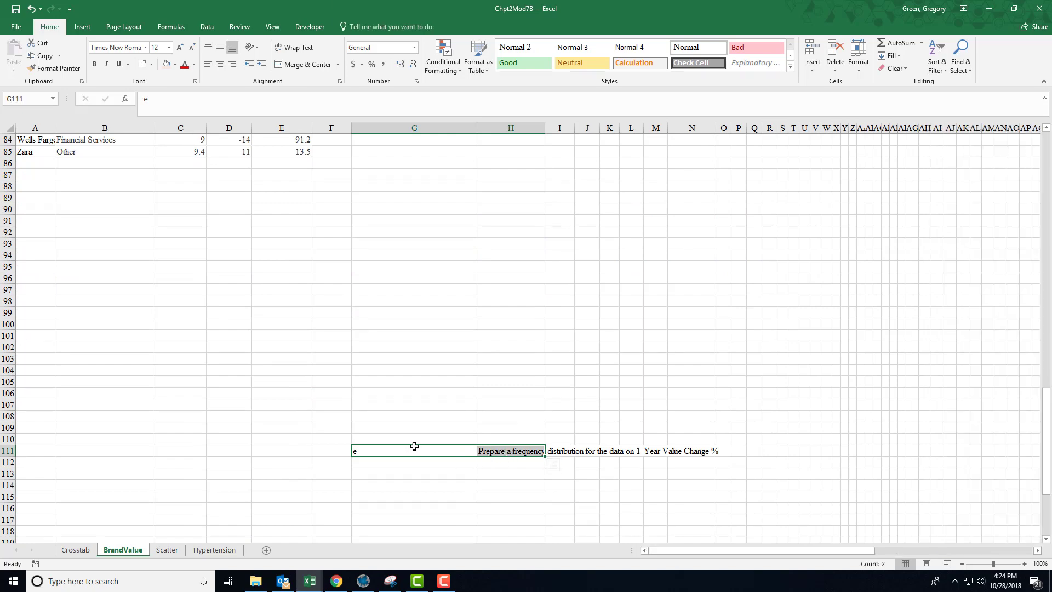
{"action": "key", "text": "ctrl+c"}
{"action": "scroll", "coordinate": [415, 448], "scroll_direction": "up", "scroll_amount": 17}
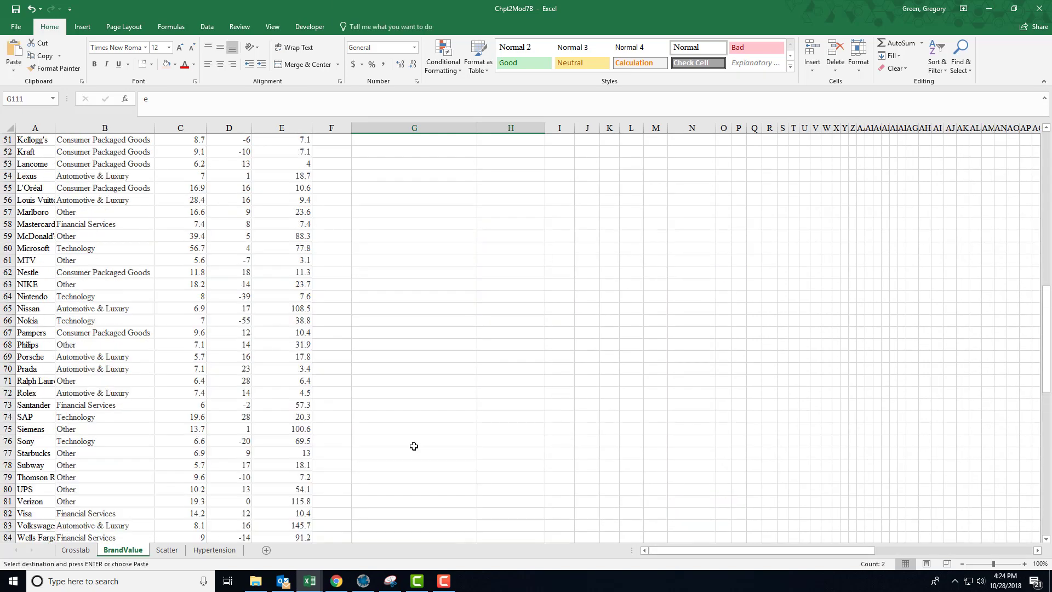
{"action": "left_click", "coordinate": [366, 240]}
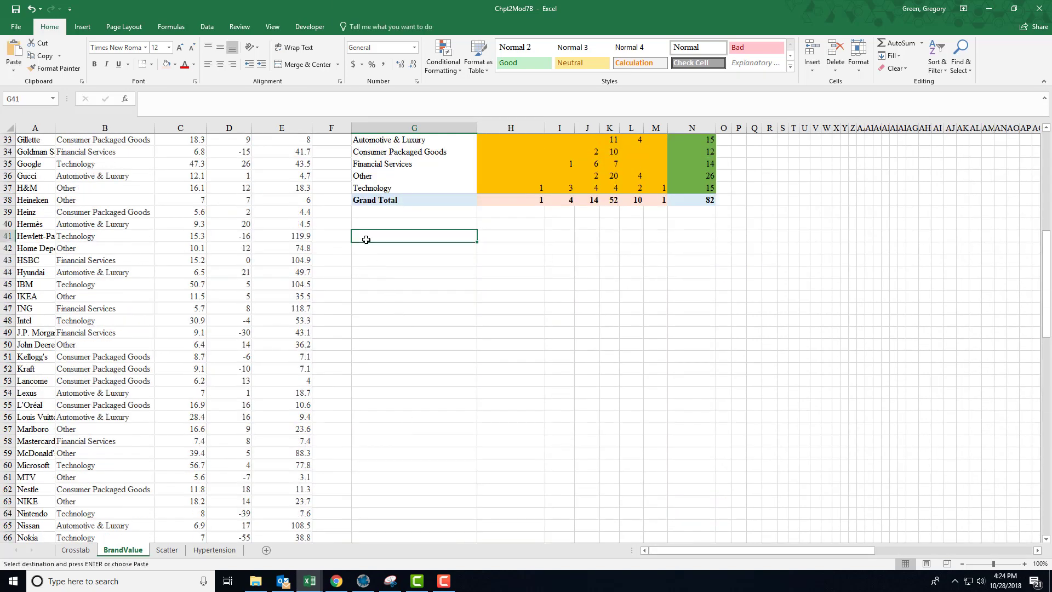
{"action": "key", "text": "Return"}
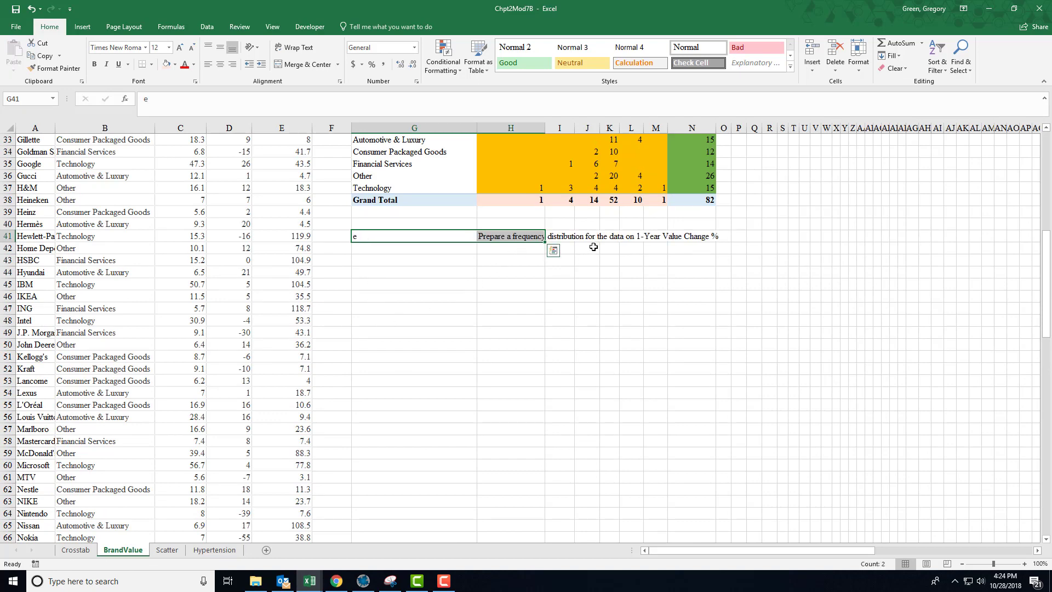
{"action": "scroll", "coordinate": [618, 344], "scroll_direction": "up", "scroll_amount": 2}
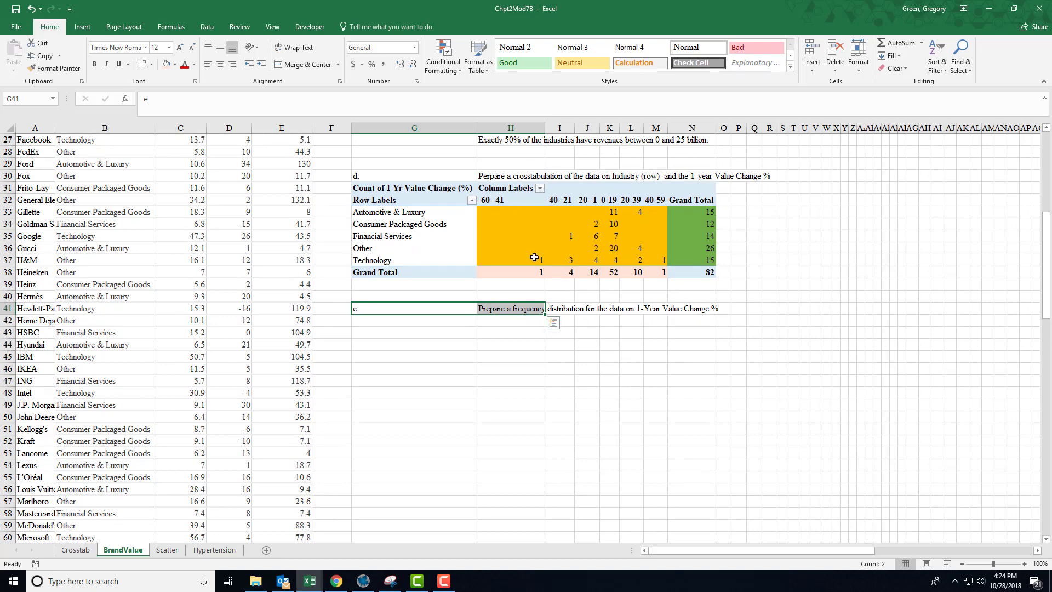
{"action": "left_click_drag", "start_coordinate": [532, 271], "coordinate": [654, 276]}
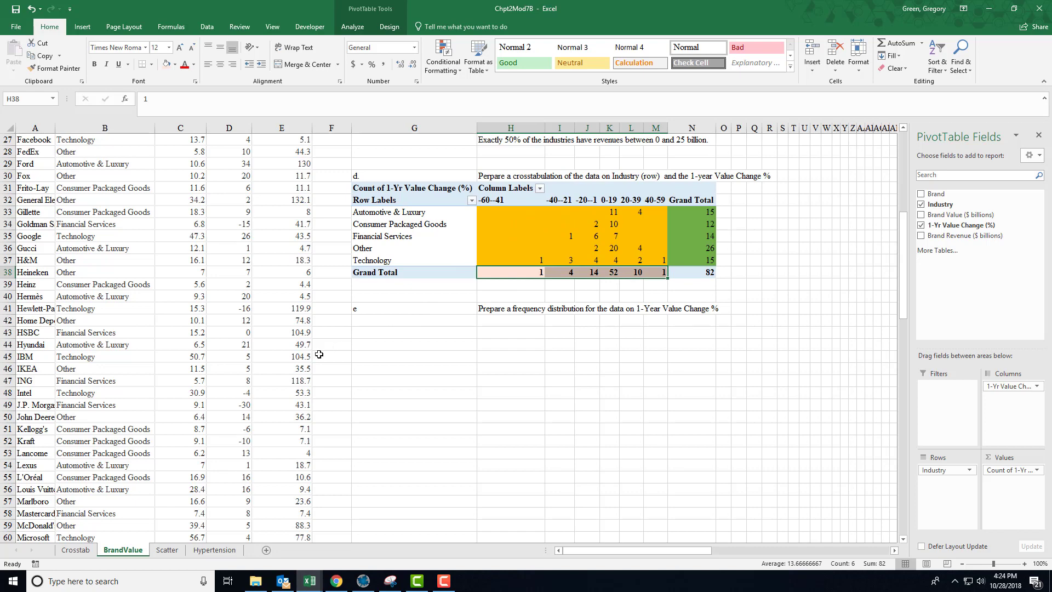
- Create a PivotTable from the brand data in A3:E85, placed on the existing worksheet at G42
{"action": "scroll", "coordinate": [319, 355], "scroll_direction": "up", "scroll_amount": 9}
{"action": "left_click", "coordinate": [49, 174]}
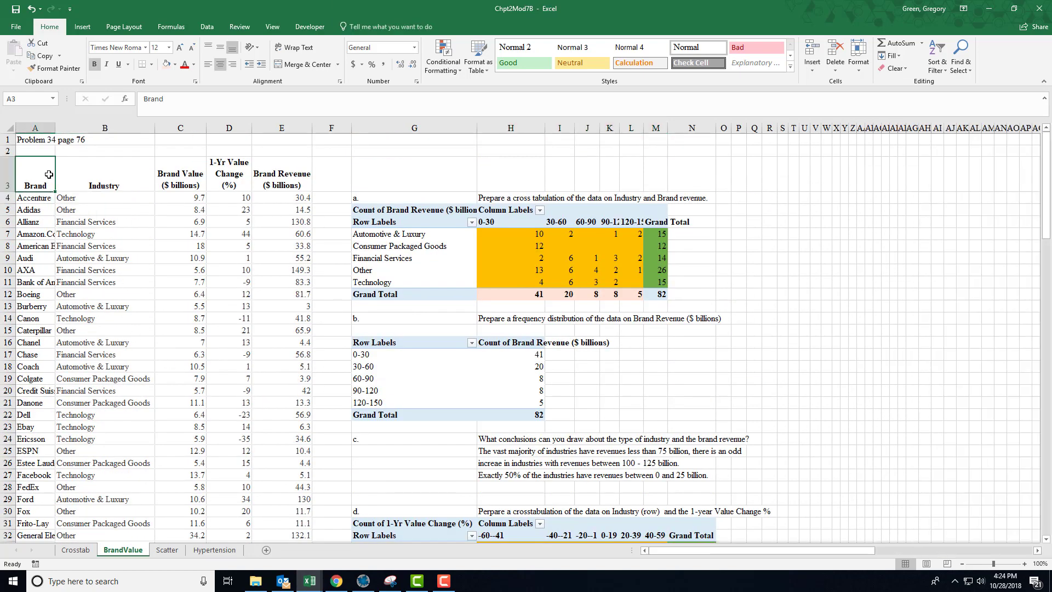
{"action": "key", "text": "ctrl+shift+Right"}
{"action": "key", "text": "ctrl+shift+Down"}
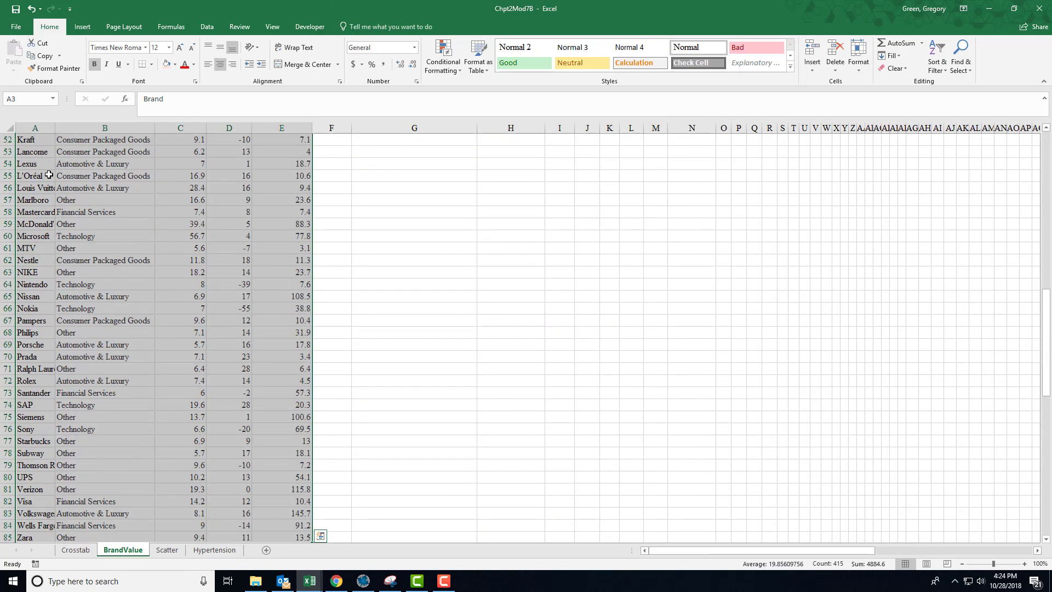
{"action": "key", "text": "alt"}
{"action": "key", "text": "n"}
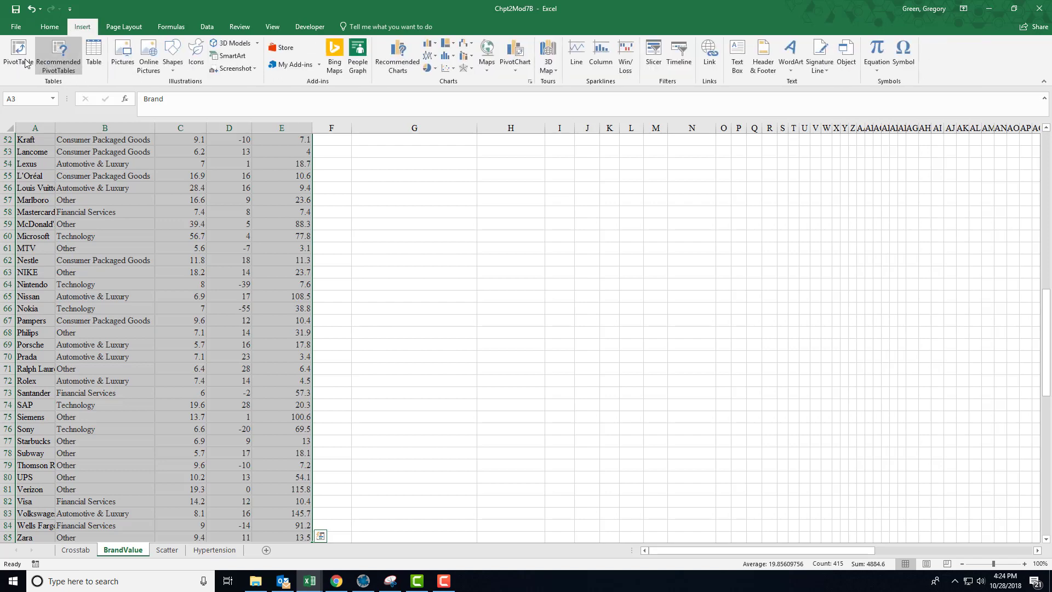
{"action": "key", "text": "v"}
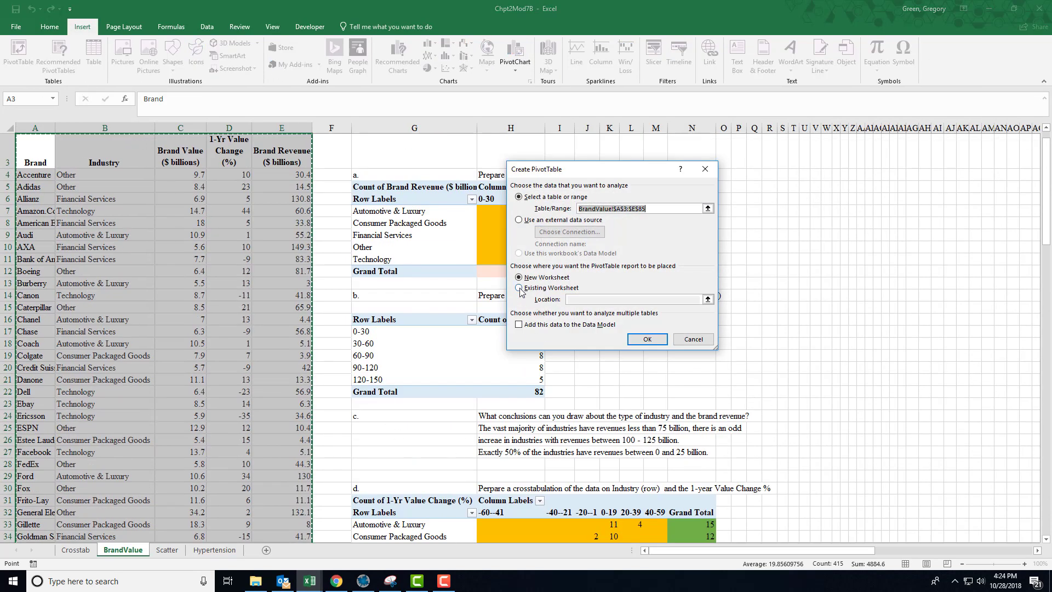
{"action": "key", "text": "alt+e"}
{"action": "scroll", "coordinate": [518, 440], "scroll_direction": "down", "scroll_amount": 4}
{"action": "left_click", "coordinate": [375, 465]}
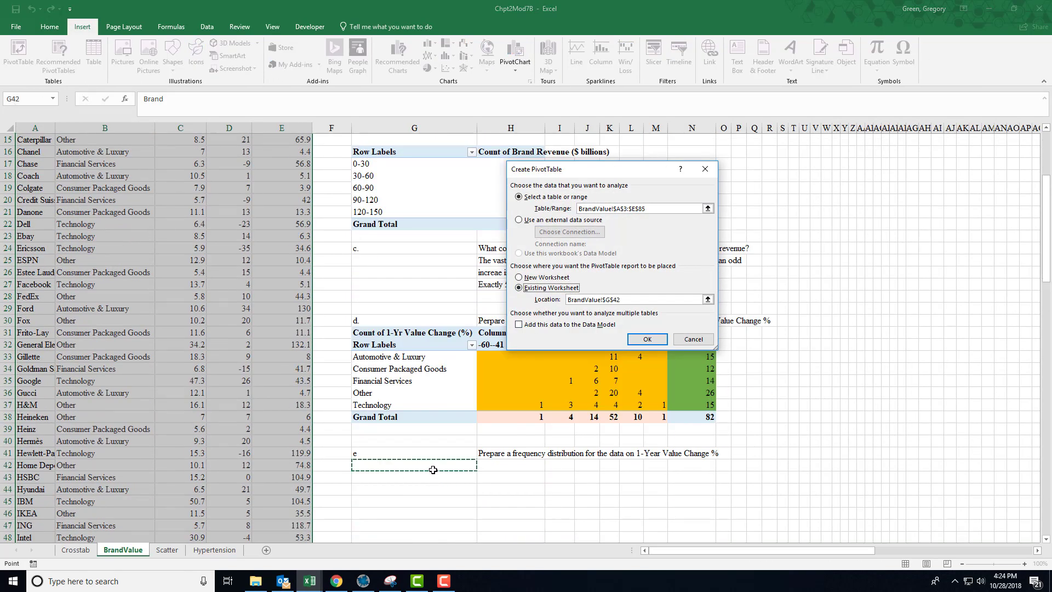
{"action": "left_click", "coordinate": [639, 340]}
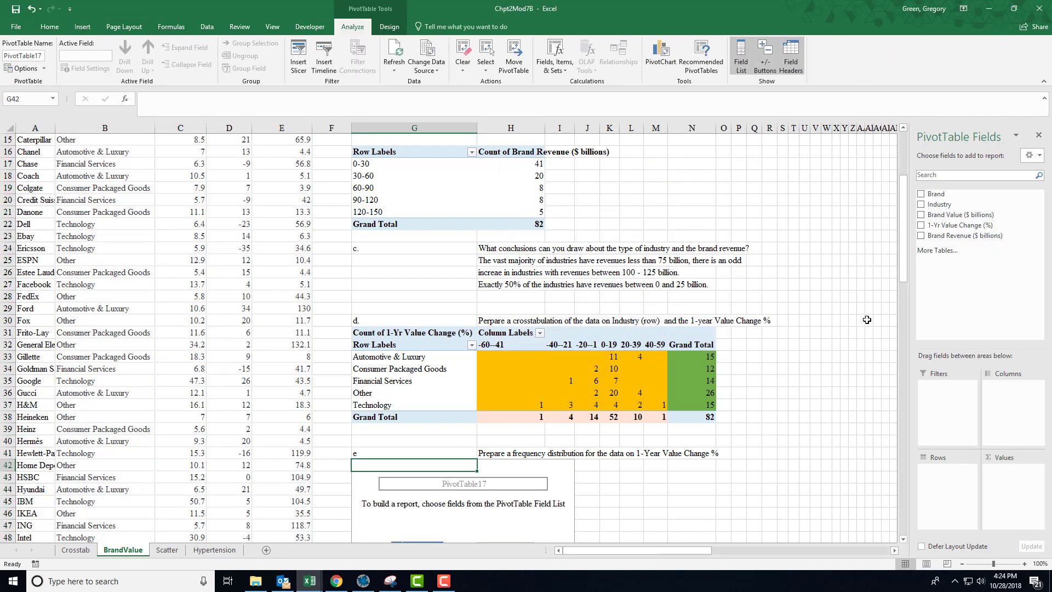
- Lay out the part e PivotTable with 1-Yr Value Change (%) as row labels and its count as values
{"action": "left_click_drag", "start_coordinate": [947, 225], "coordinate": [943, 481]}
{"action": "scroll", "coordinate": [385, 526], "scroll_direction": "down", "scroll_amount": 2}
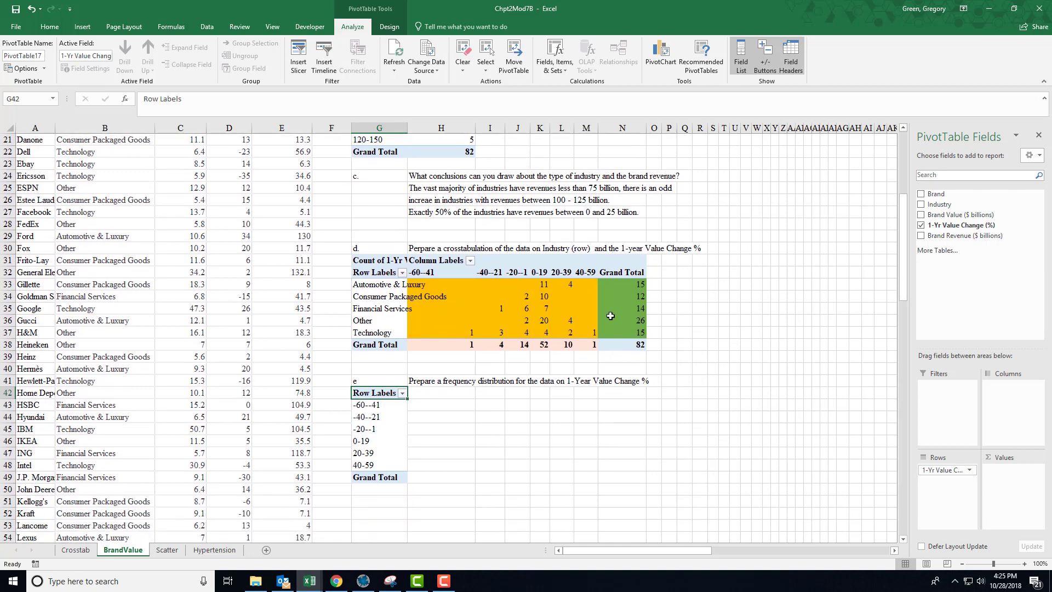
{"action": "left_click_drag", "start_coordinate": [956, 225], "coordinate": [988, 495]}
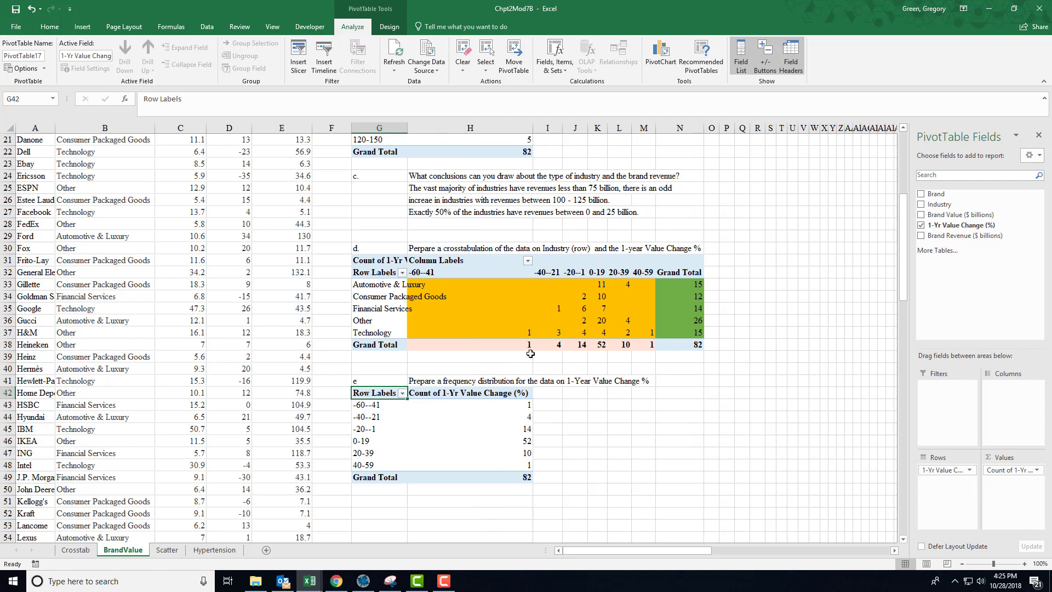
{"action": "left_click_drag", "start_coordinate": [525, 345], "coordinate": [650, 345]}
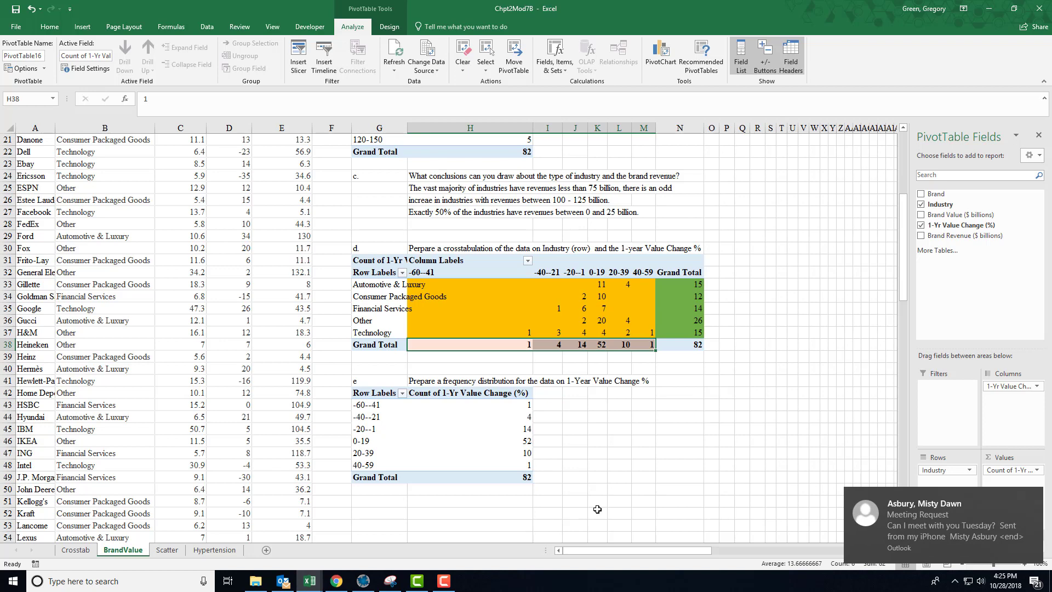
{"action": "left_click", "coordinate": [556, 512]}
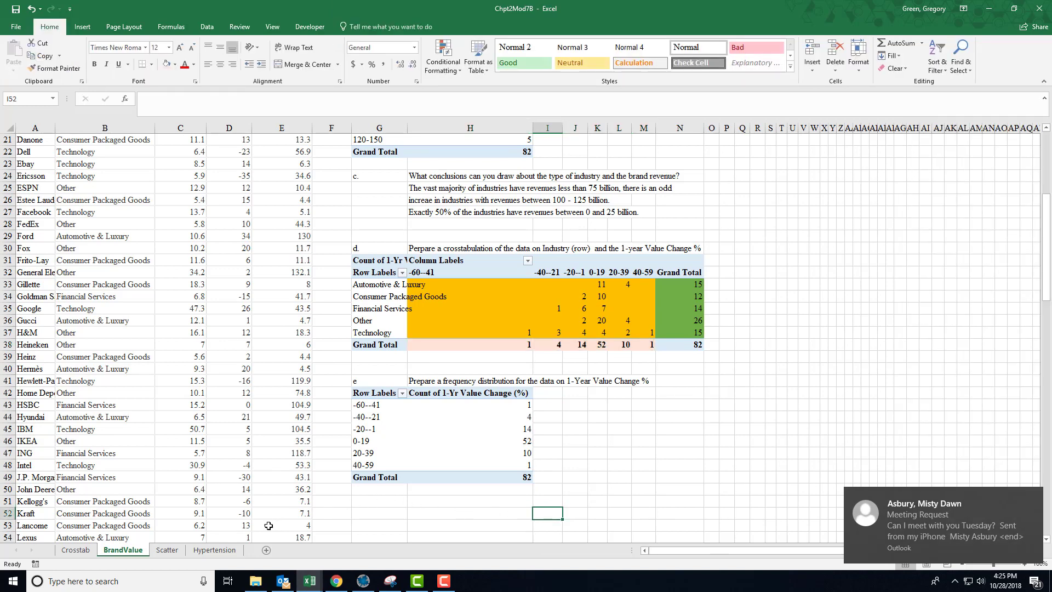
- Insert a markers-only scatter chart from the x and y data in B3:C23 on the Scatter sheet
{"action": "left_click", "coordinate": [167, 551]}
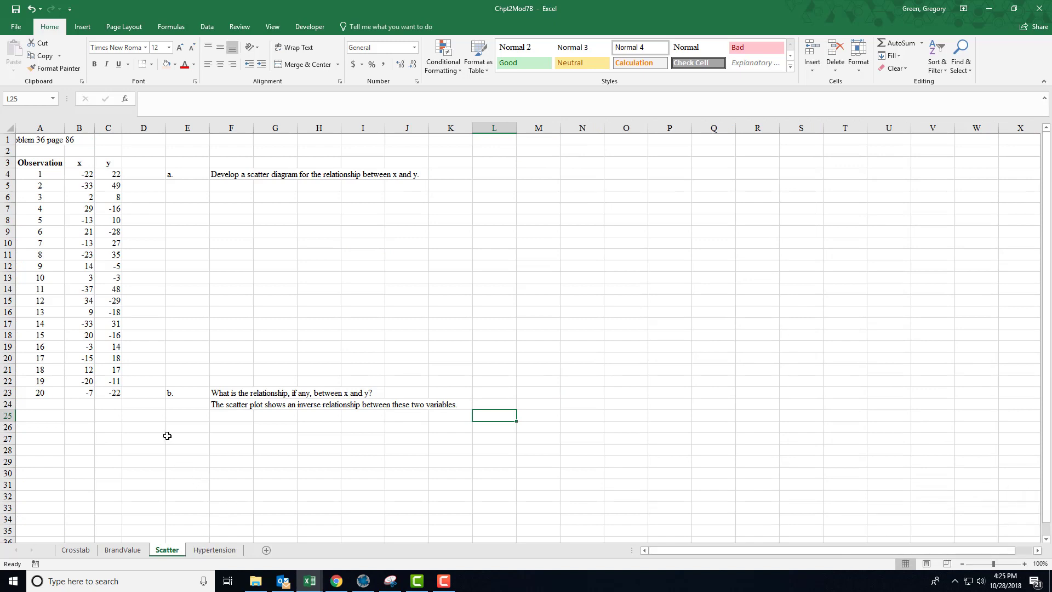
{"action": "left_click_drag", "start_coordinate": [80, 163], "coordinate": [110, 393]}
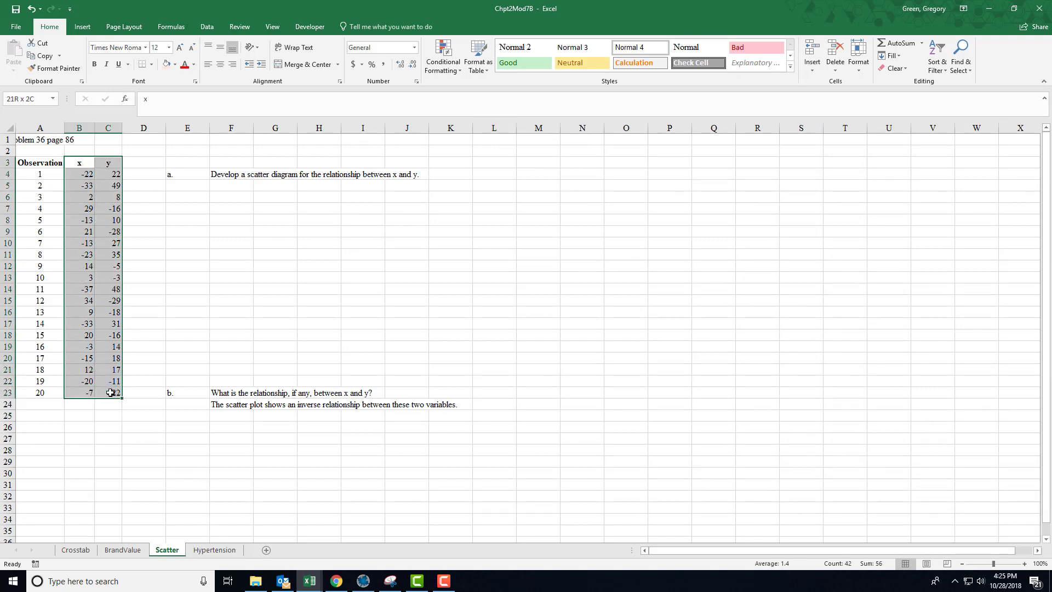
{"action": "left_click", "coordinate": [80, 28]}
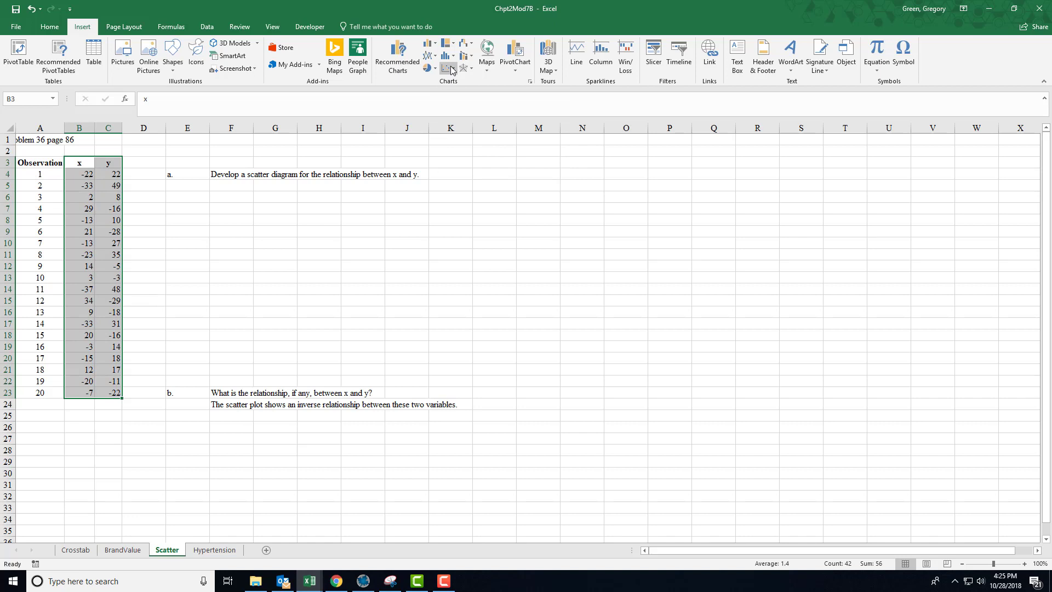
{"action": "left_click", "coordinate": [453, 70]}
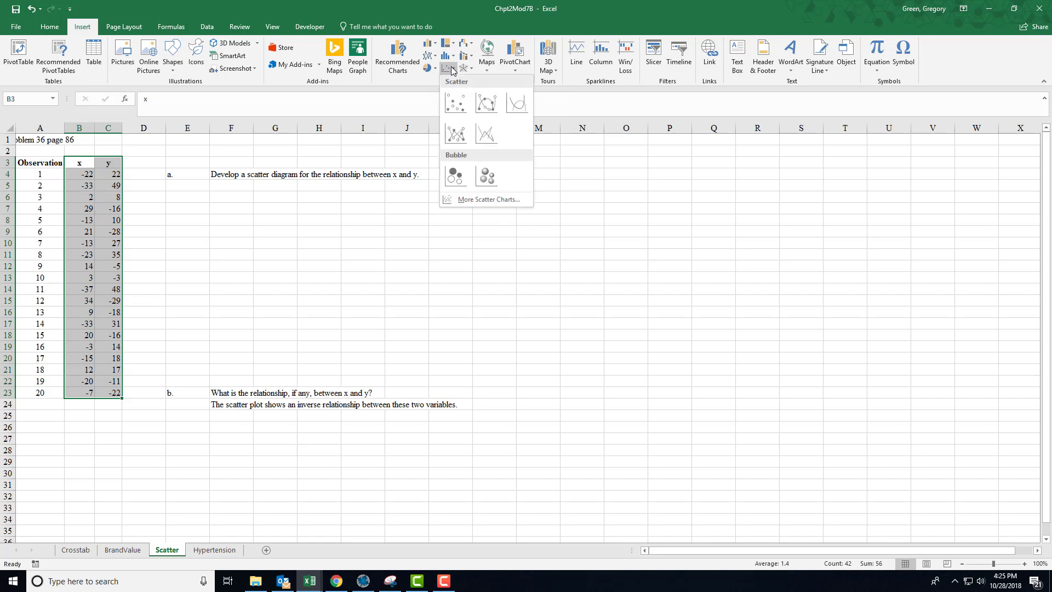
{"action": "left_click", "coordinate": [449, 104]}
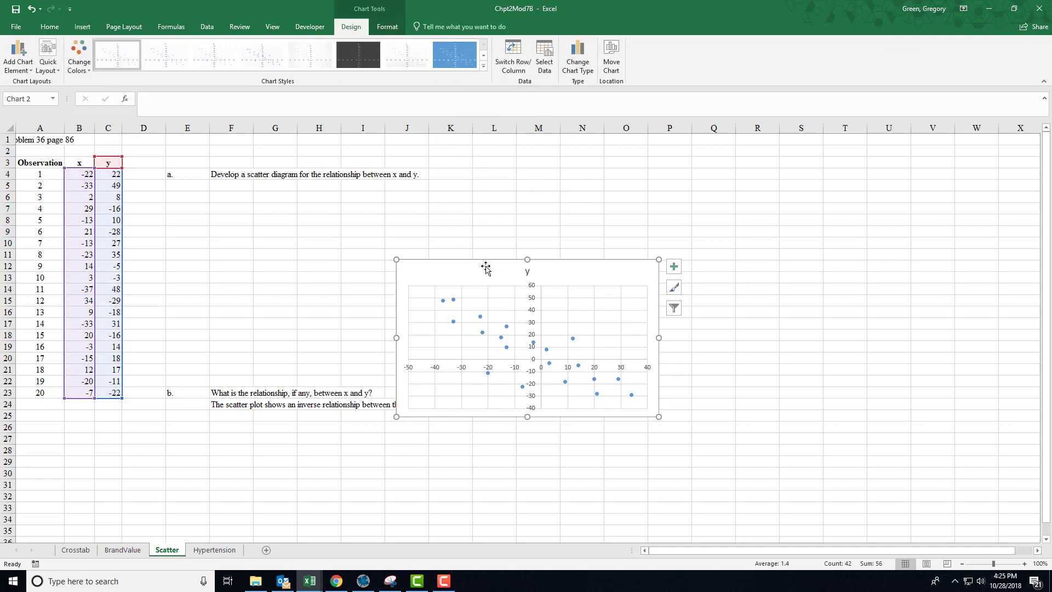
- Move and enlarge the scatter chart to fill the space between questions a and b, and apply the layout with axis titles, legend and linear trendline
{"action": "left_click_drag", "start_coordinate": [486, 267], "coordinate": [275, 197]}
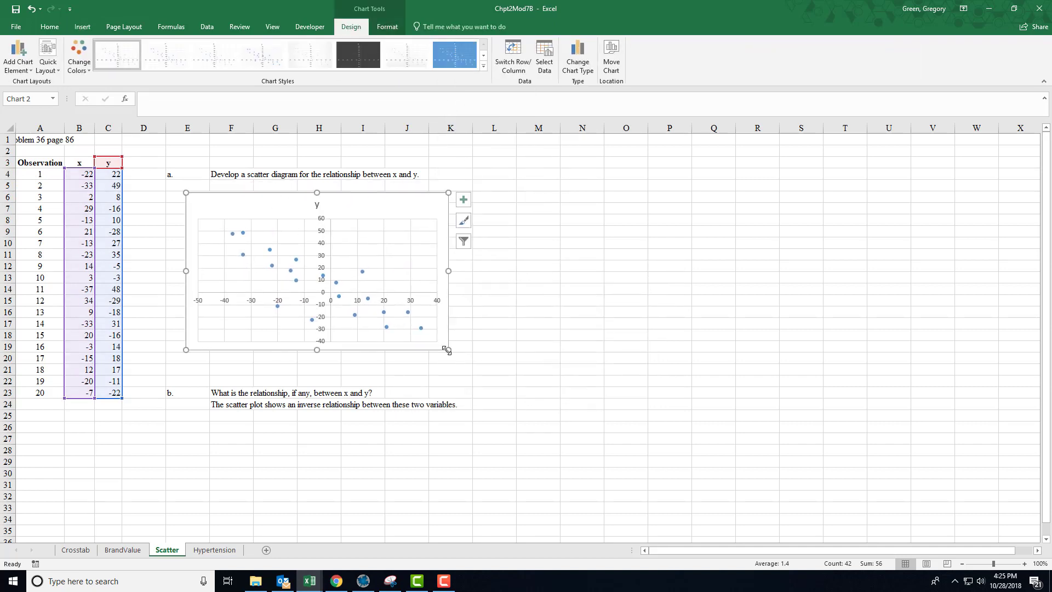
{"action": "left_click_drag", "start_coordinate": [446, 350], "coordinate": [463, 368]}
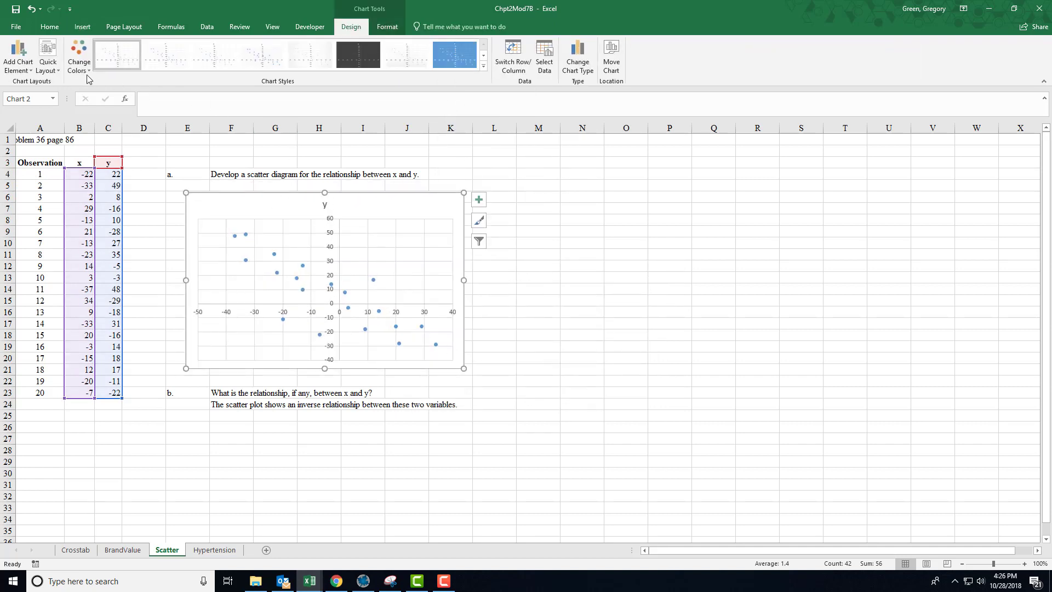
{"action": "left_click", "coordinate": [48, 59]}
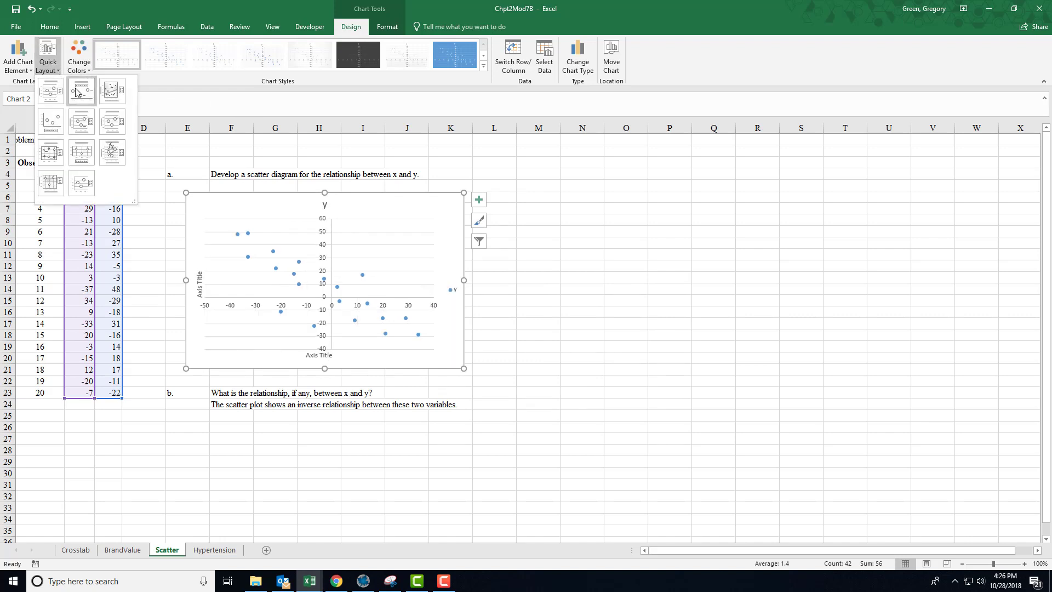
{"action": "left_click", "coordinate": [112, 92]}
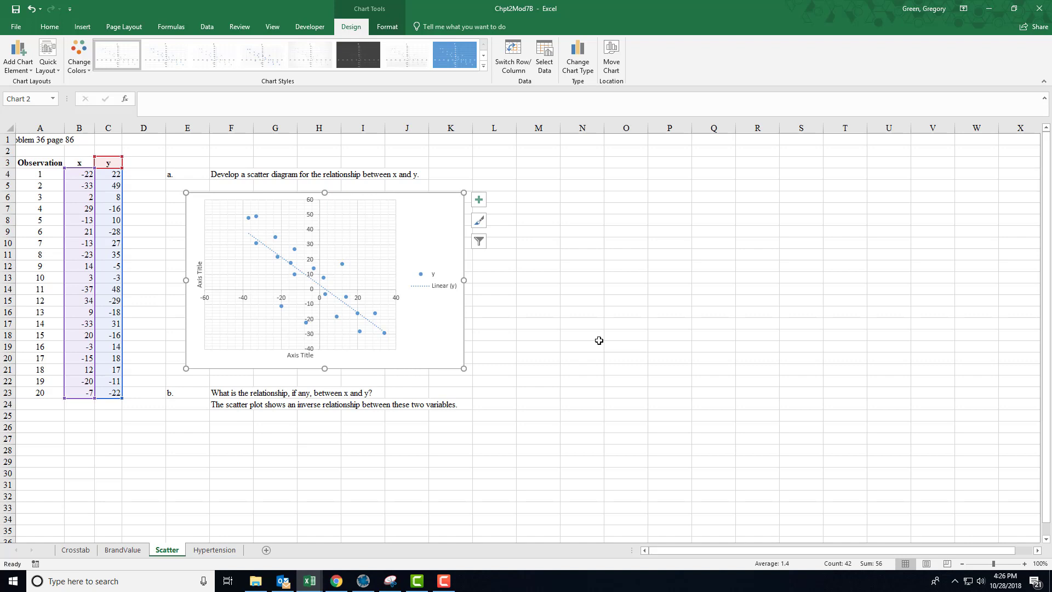
{"action": "key", "text": "space"}
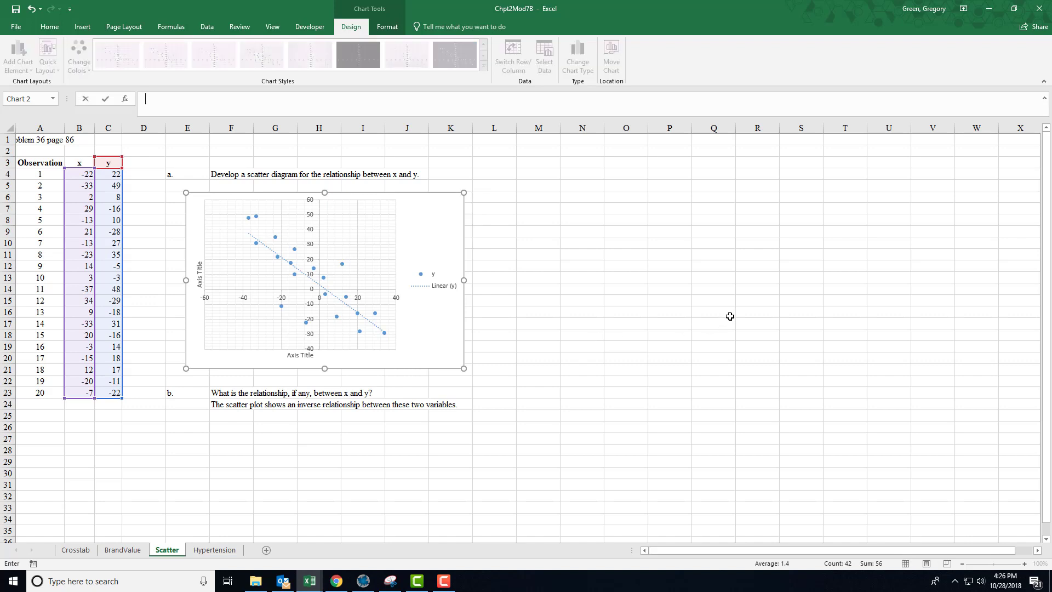